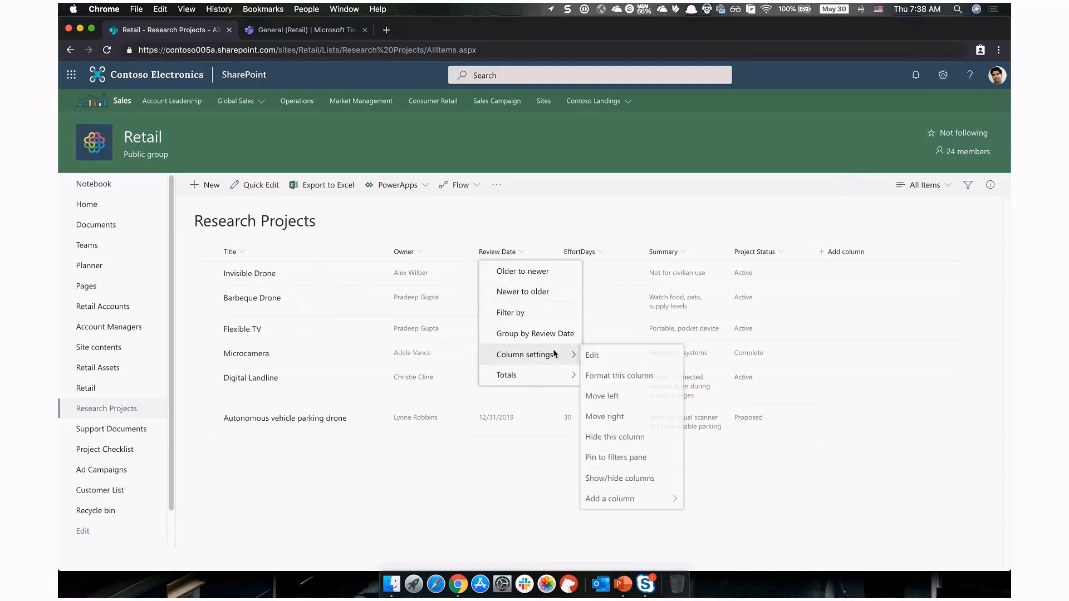
- Format the Review Date column with the fill background color template, keeping its default before, on and after today colors, and apply it
click(619, 376)
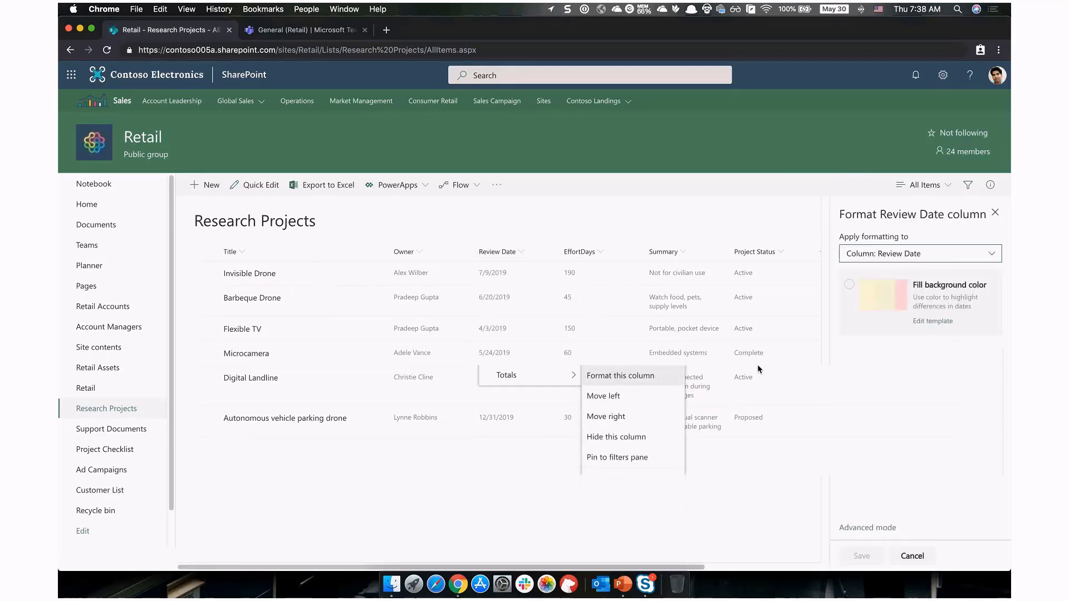
click(941, 321)
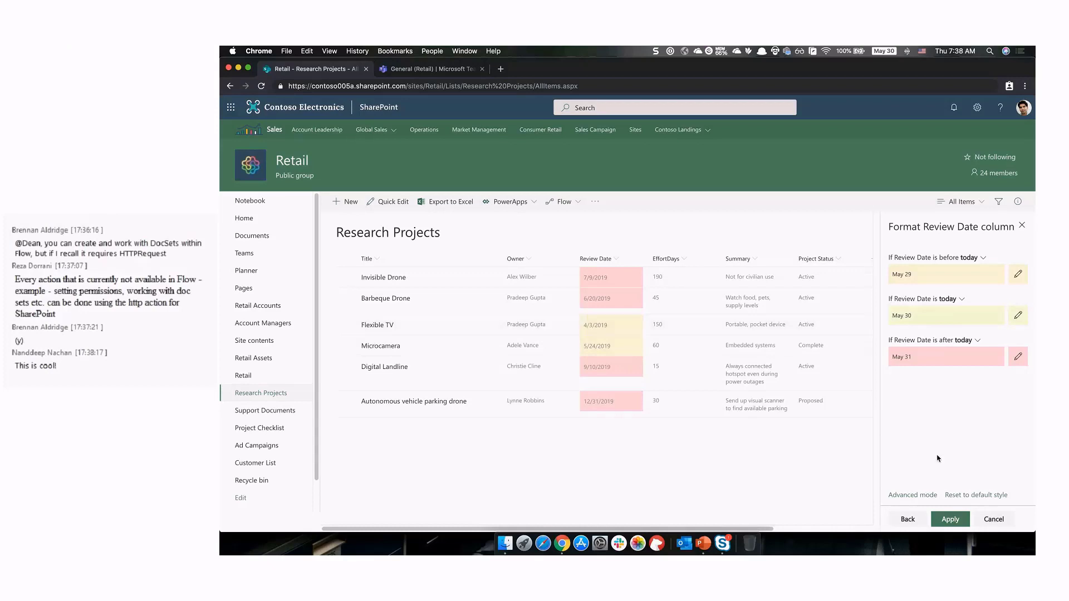
click(950, 519)
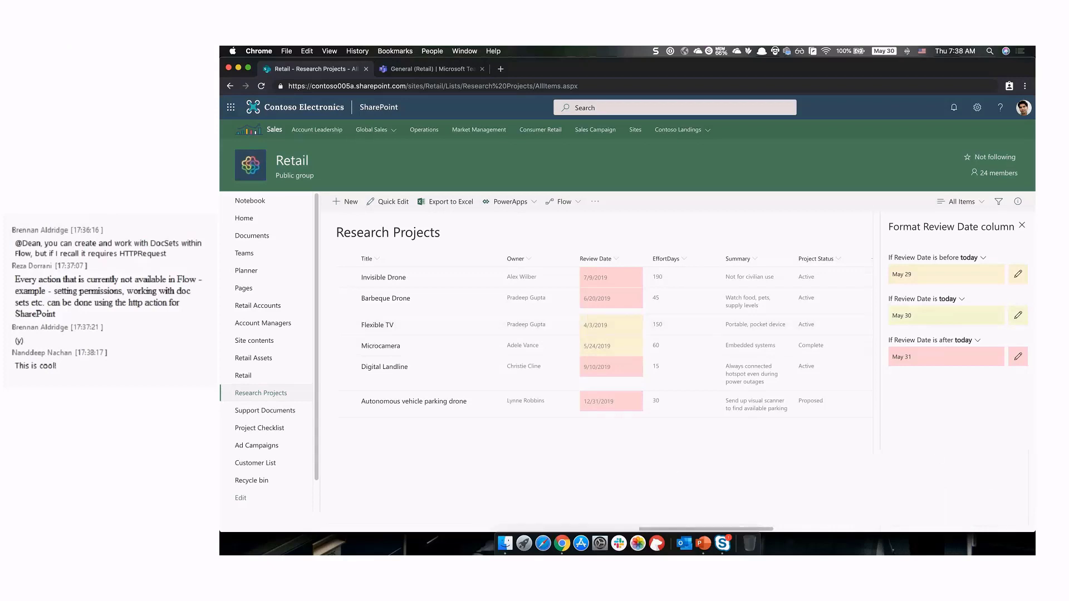
- Format the EffortDays column with the Data bars template and set its maximum value to 360
click(673, 260)
mouse_move(703, 346)
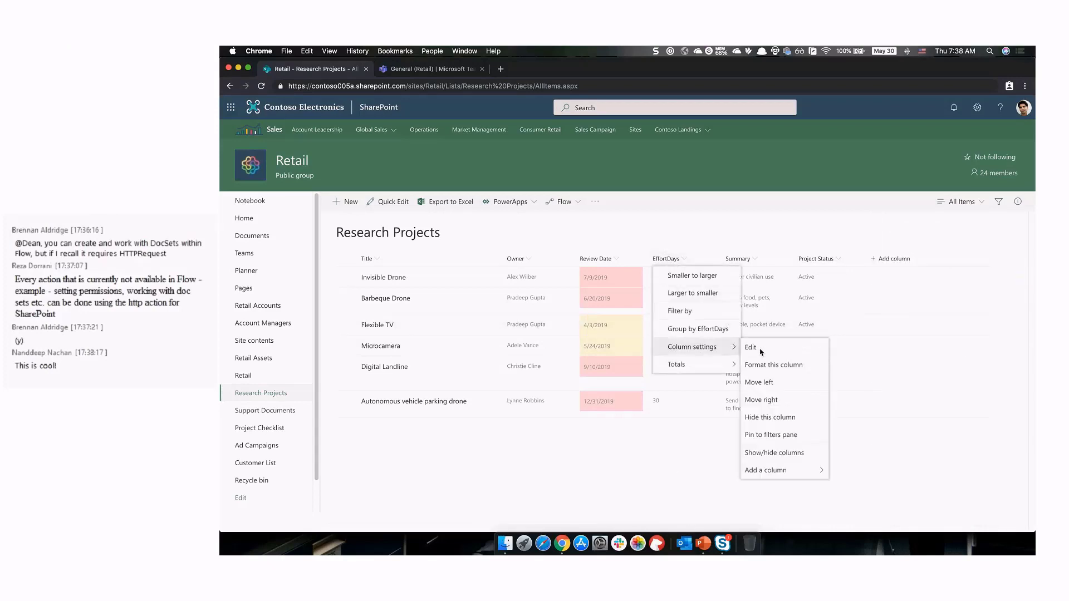
click(762, 364)
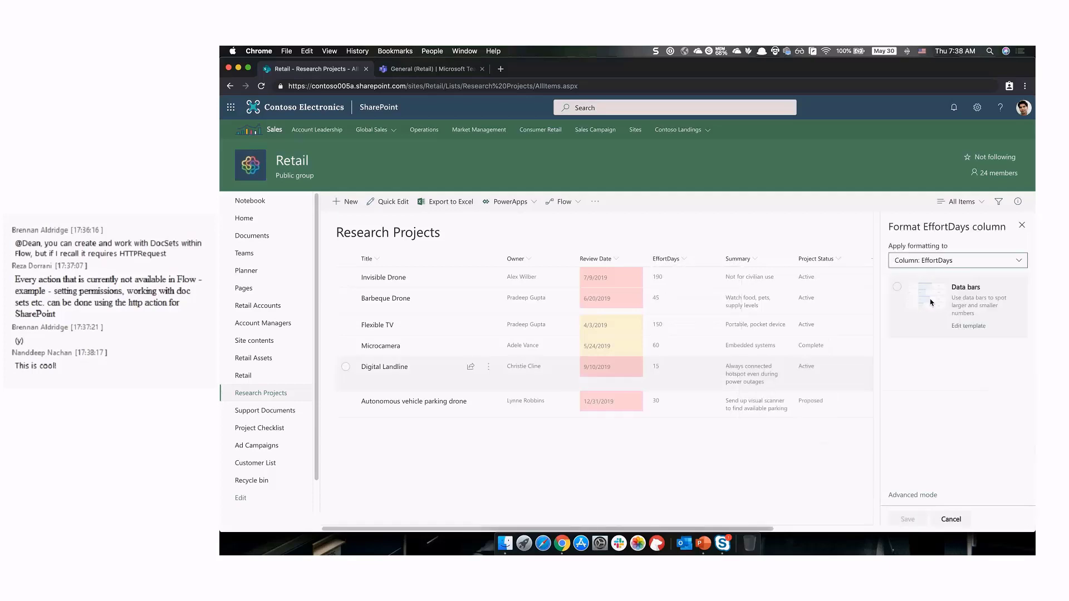
click(938, 284)
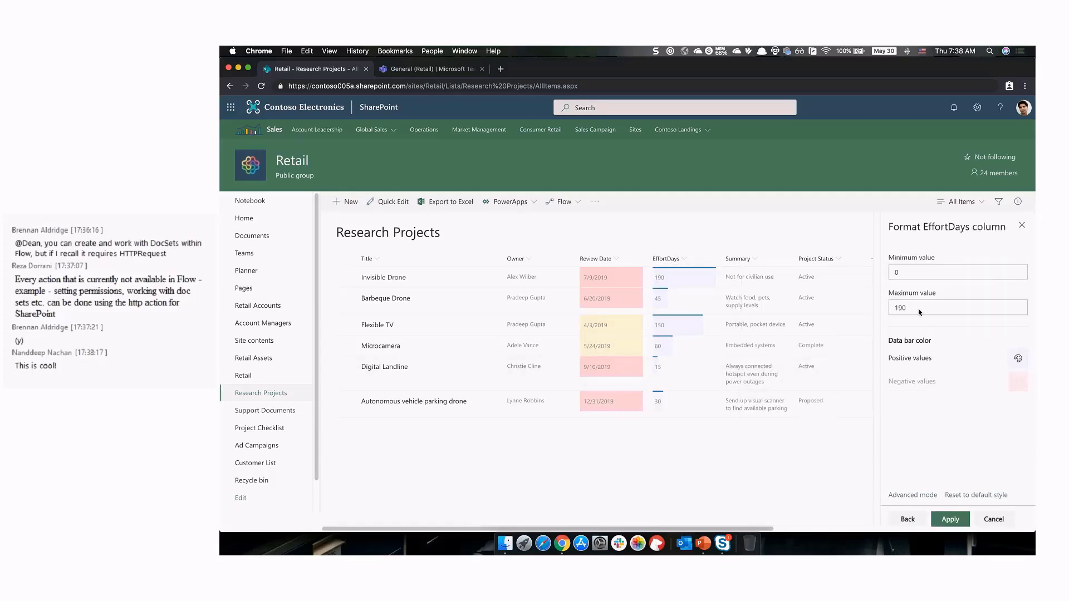
click(919, 312)
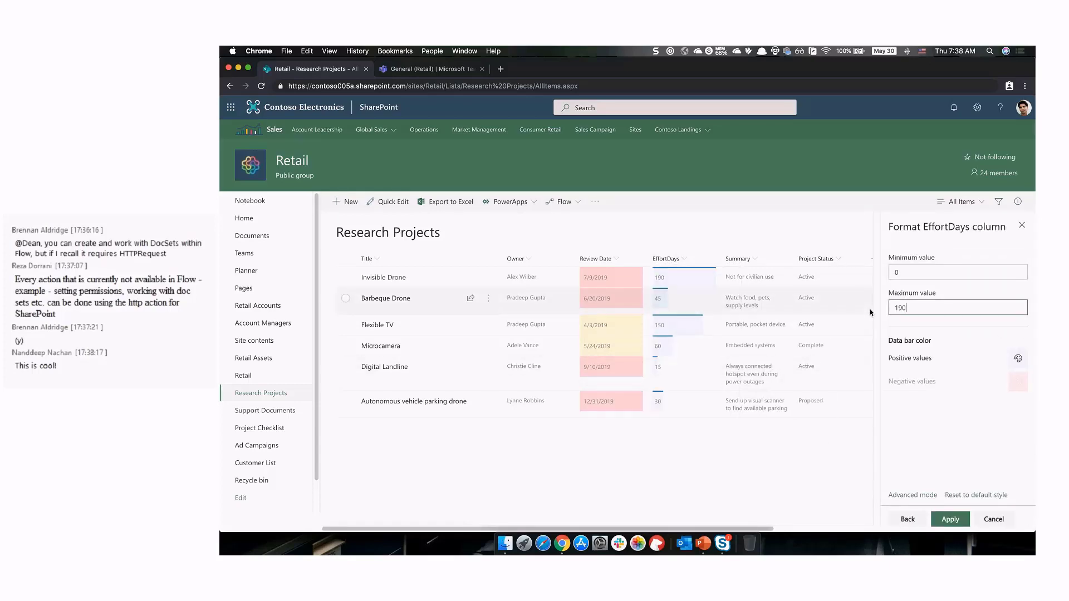
key(BackSpace)
key(BackSpace)
key(BackSpace)
text(360)
- Set the positive data bar color of the EffortDays column to light green and apply the formatting
click(1012, 375)
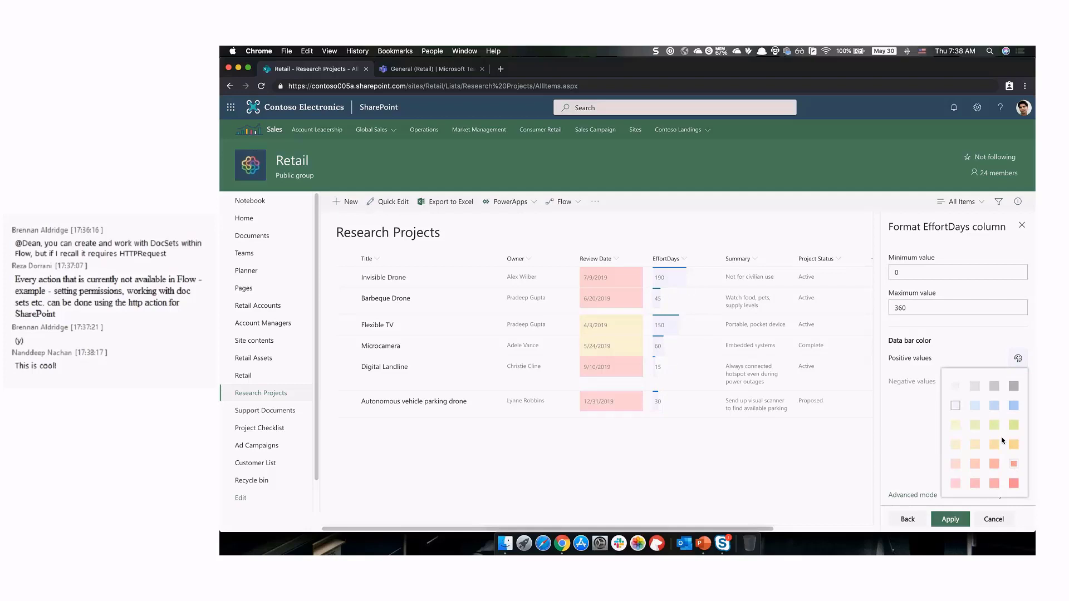
click(994, 425)
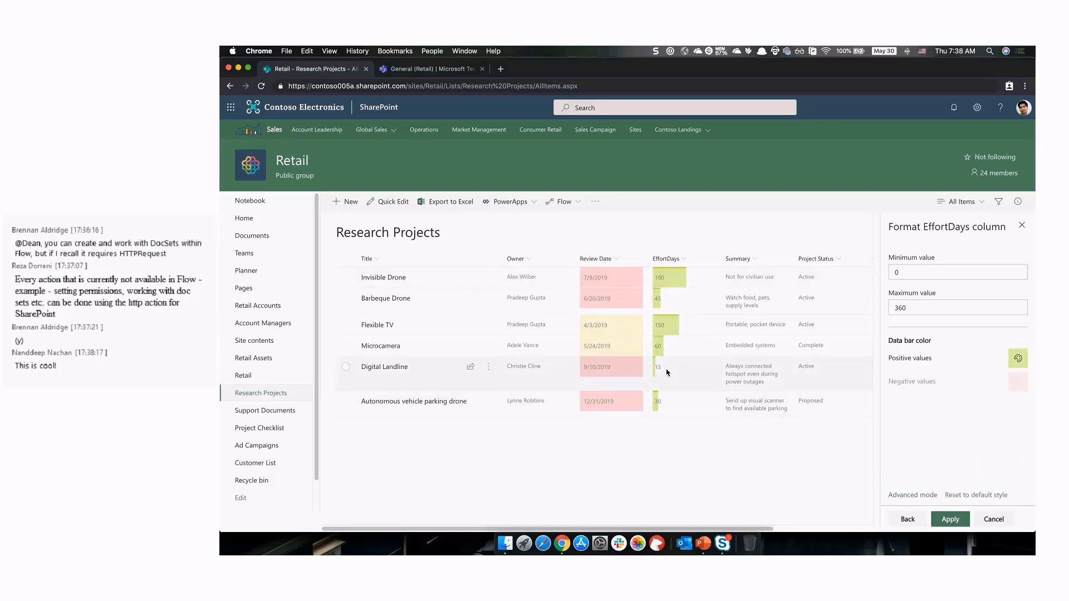
click(734, 497)
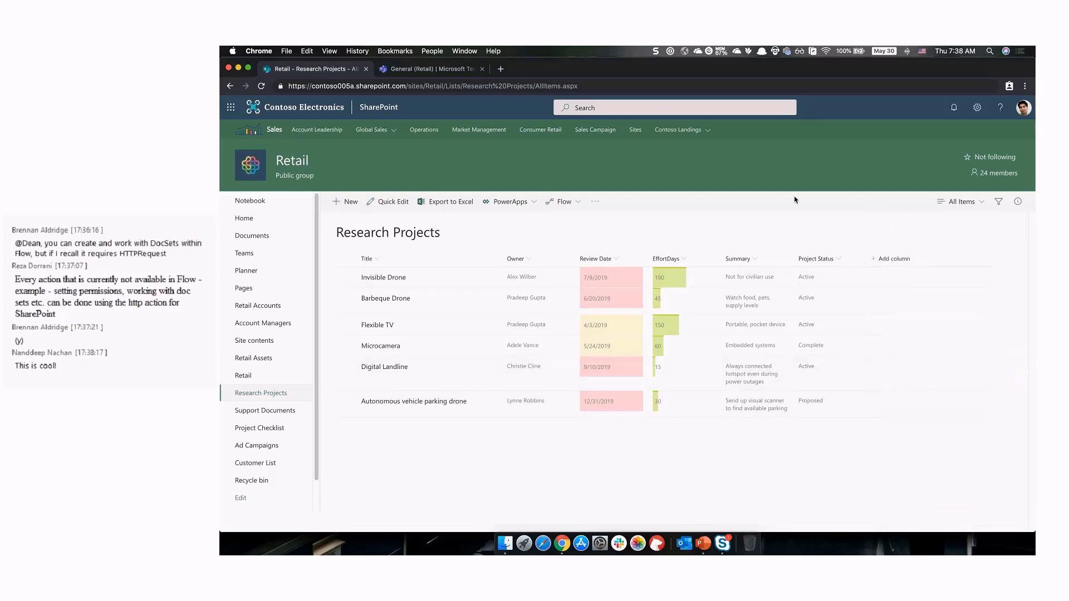
- Edit the List styling template of the All Items view and give its highlighted alternate rows a border on all sides
click(953, 203)
click(977, 326)
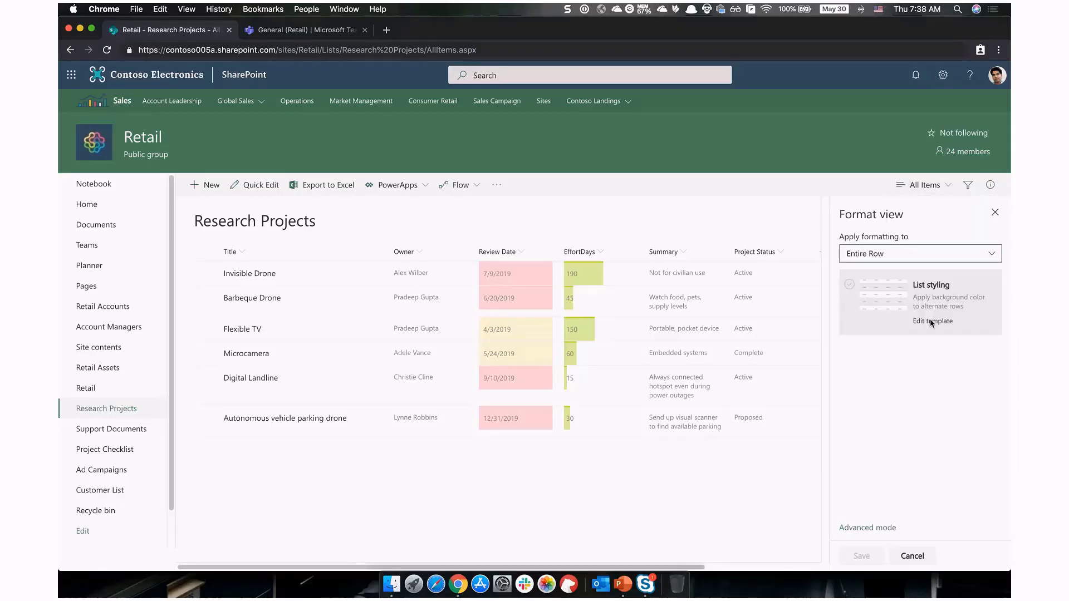
click(984, 309)
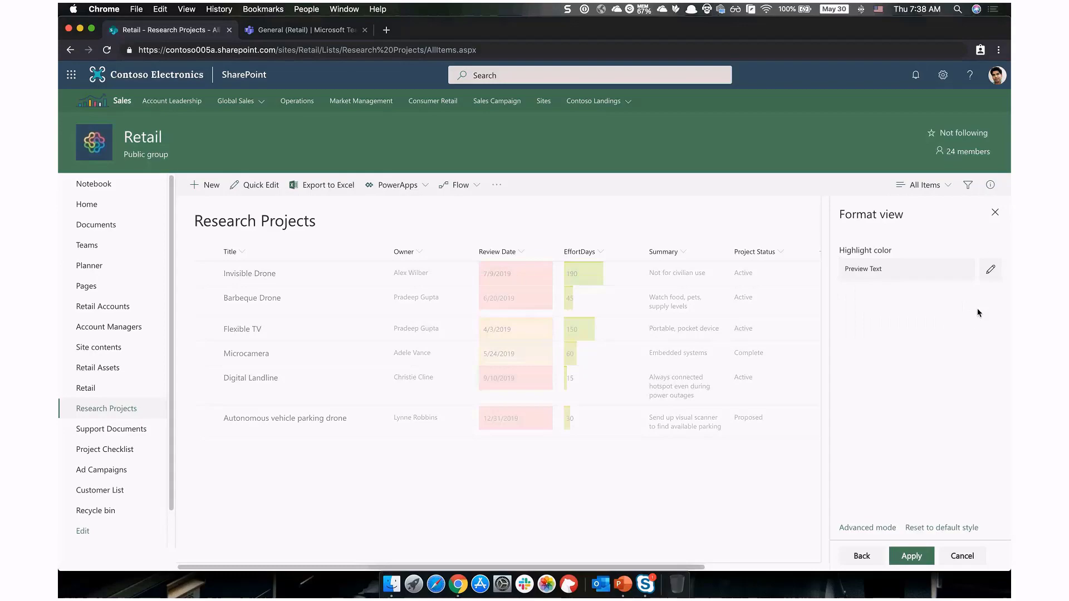
click(991, 267)
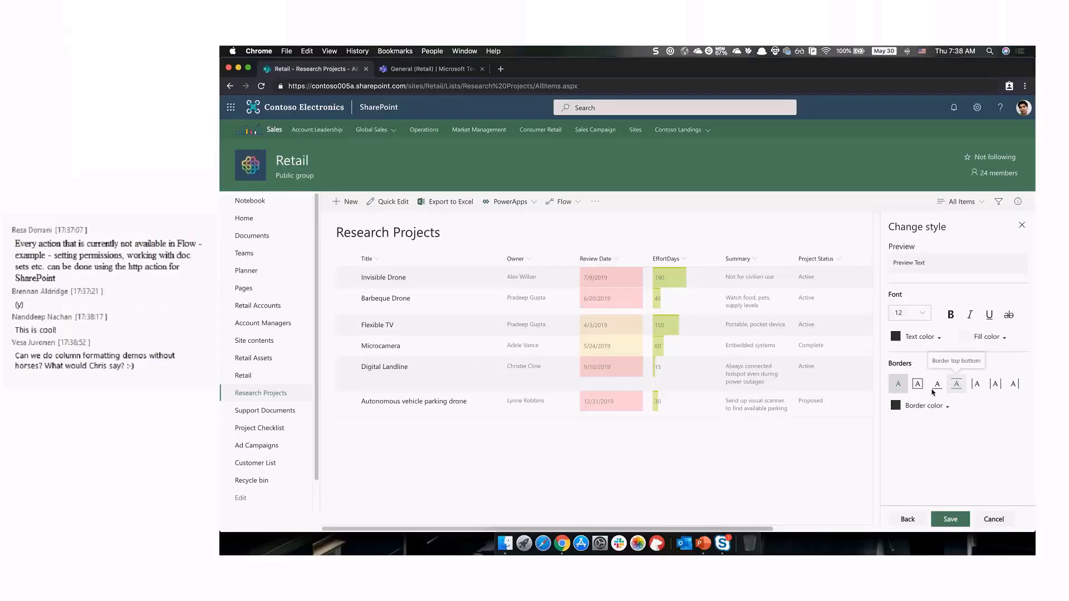
click(918, 384)
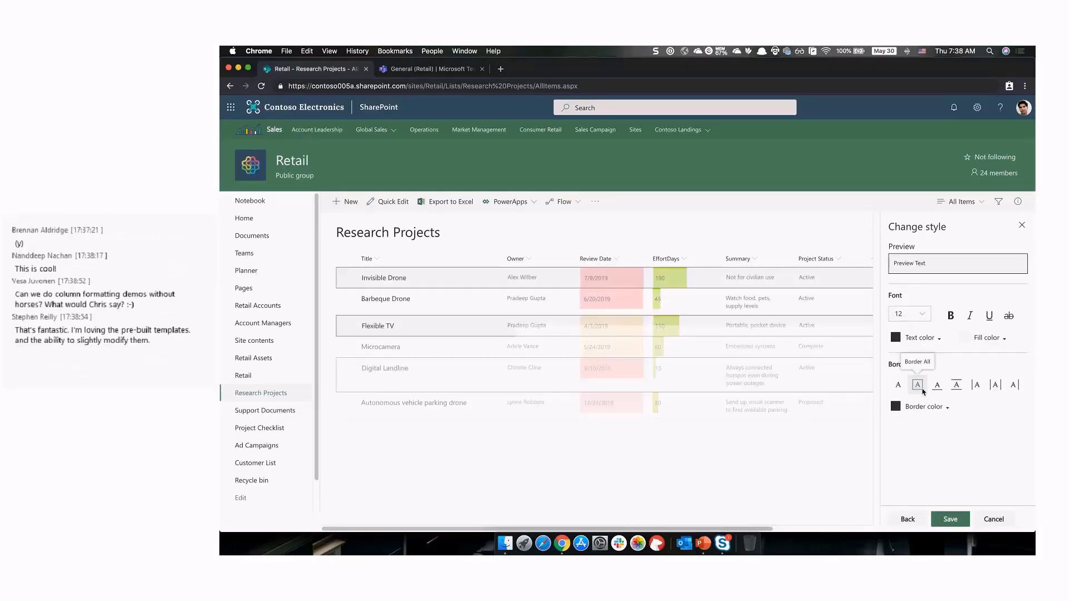
- Color the highlighted alternate rows with green text, a light blue fill and an orange border
click(922, 338)
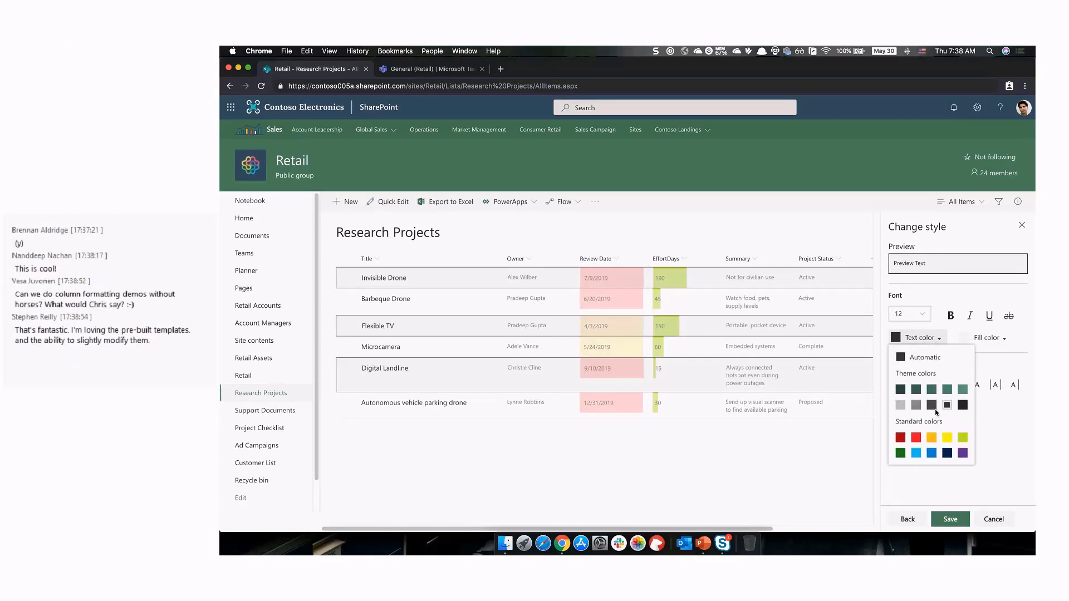
click(946, 390)
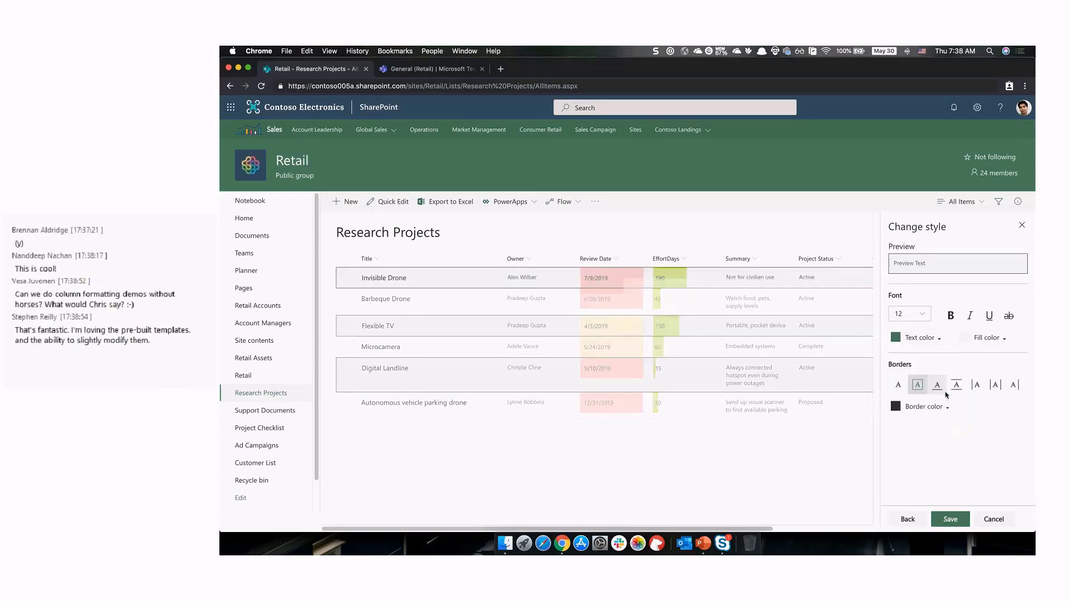
click(977, 338)
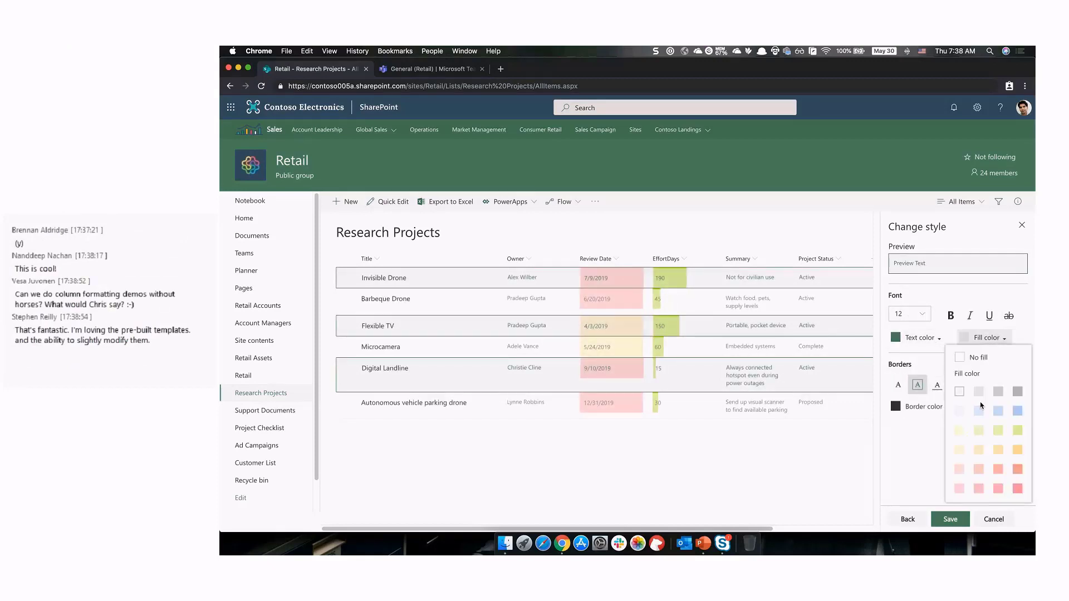
click(987, 431)
click(946, 407)
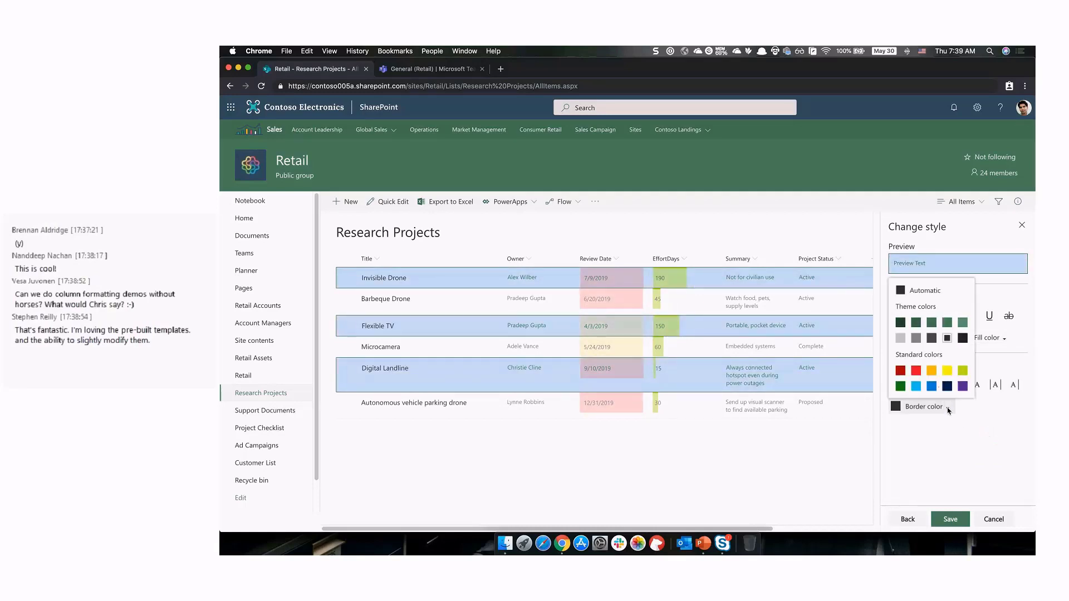
click(932, 372)
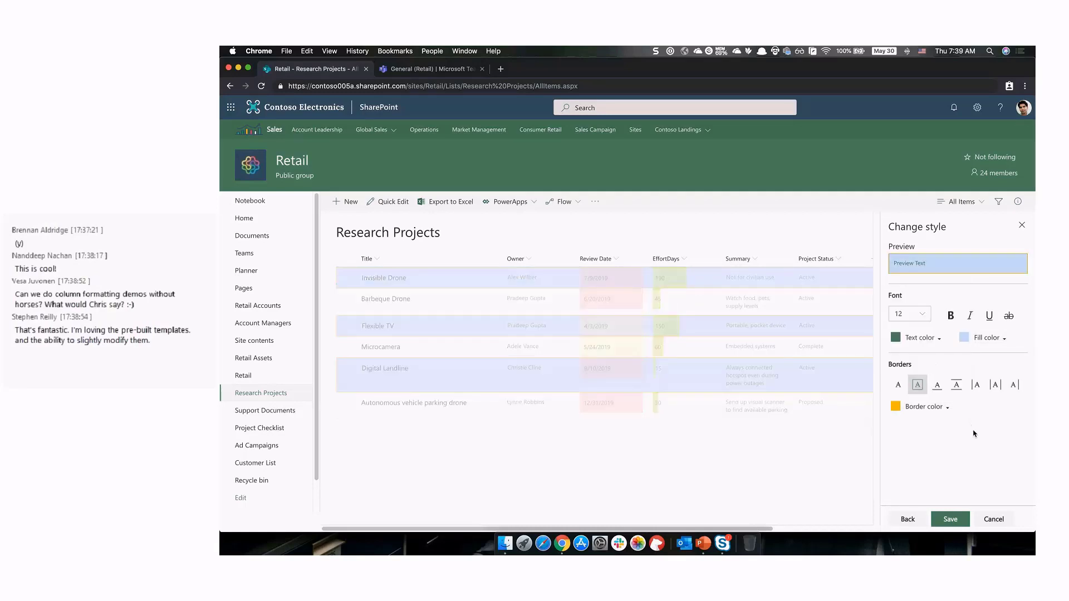
- Try font size 21 on the highlighted rows, set it to 15 instead, and save the row style
click(909, 314)
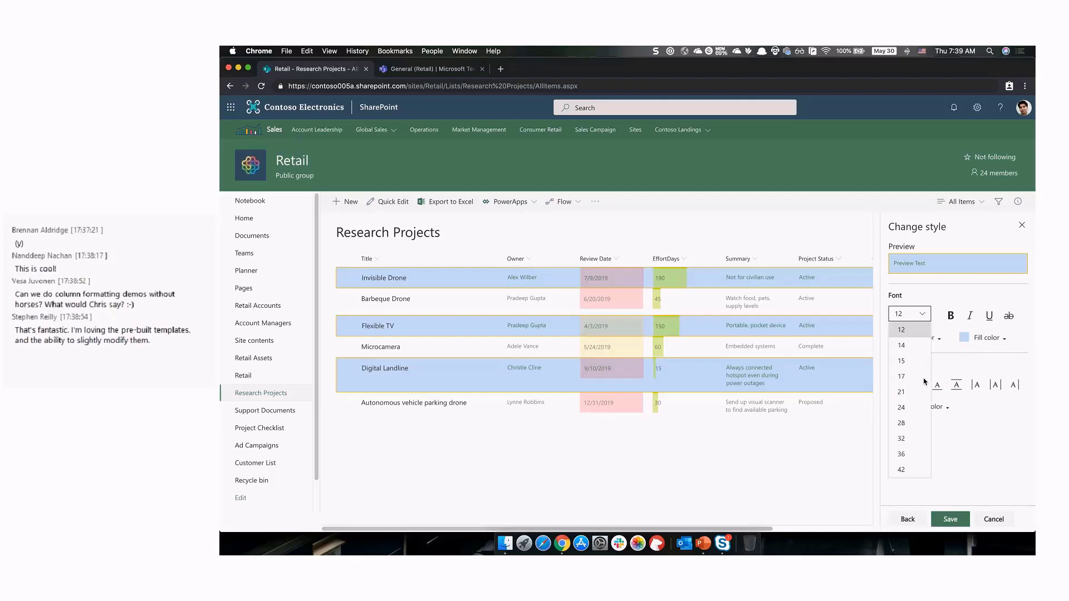
click(924, 391)
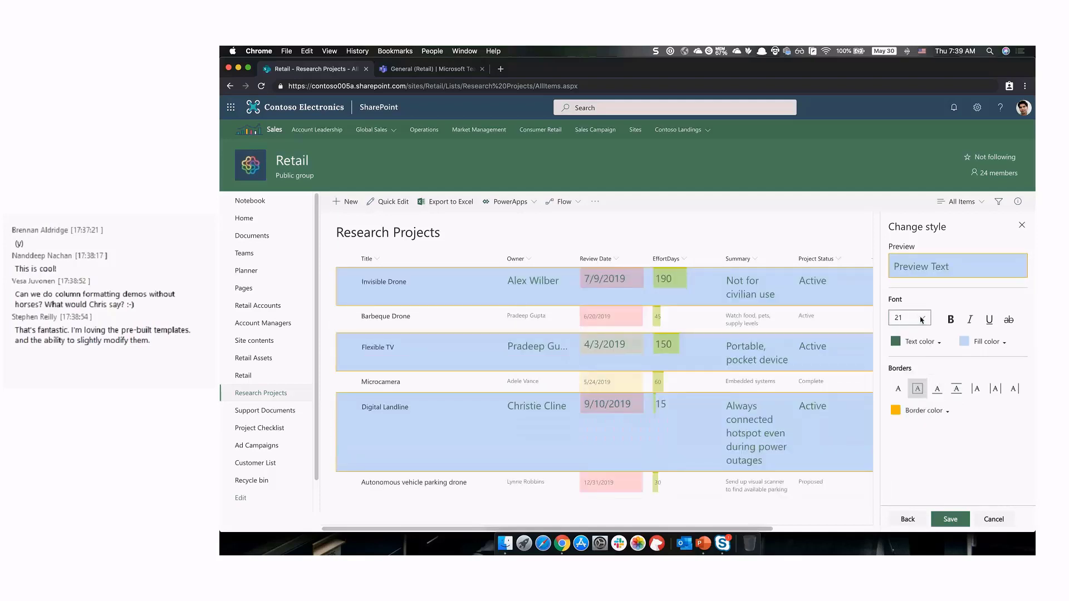
click(927, 320)
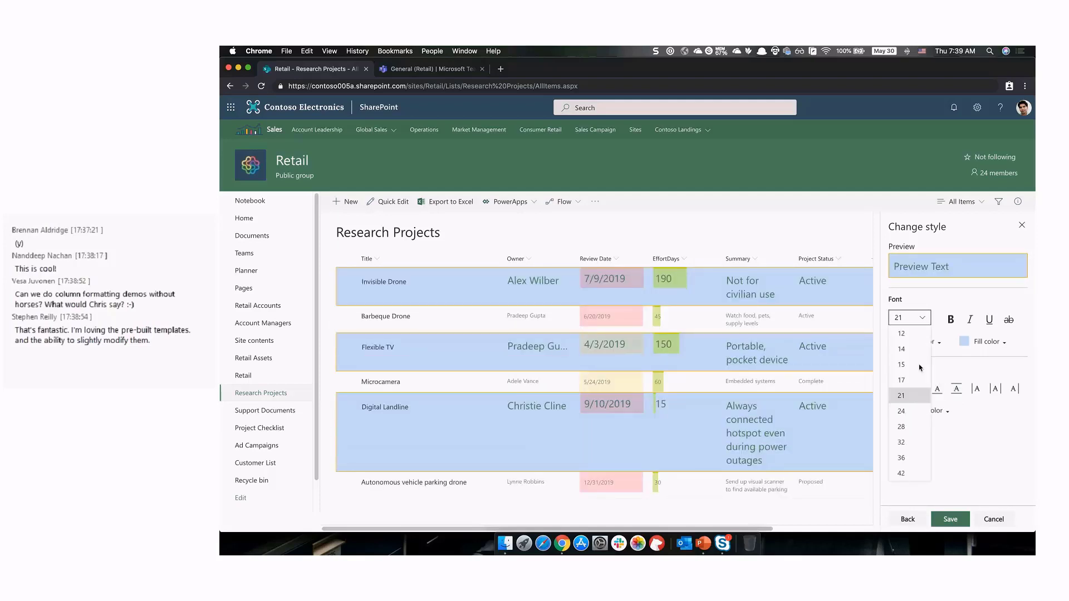
click(914, 365)
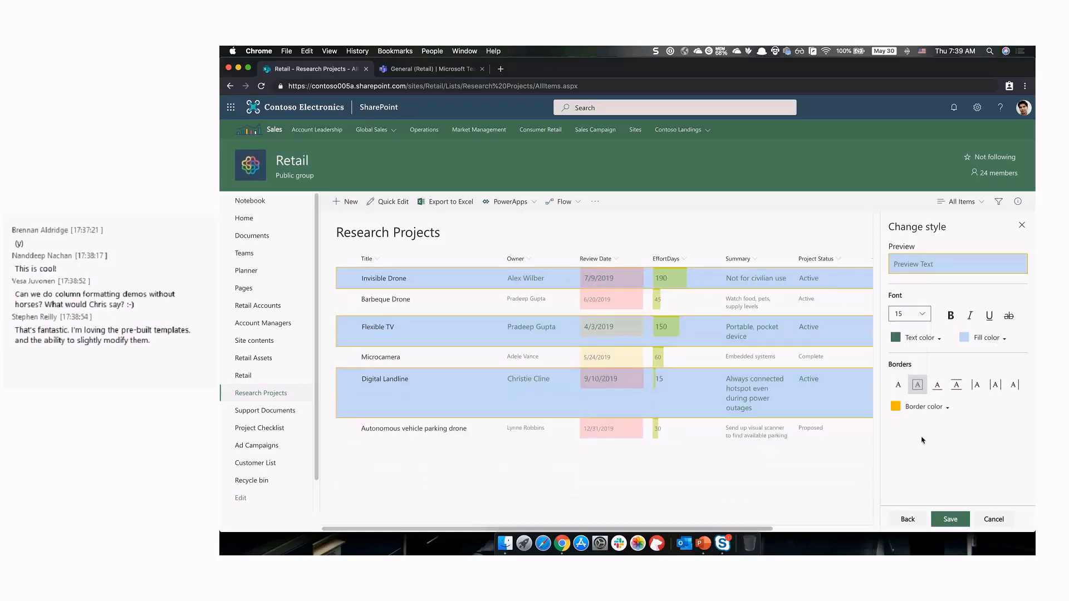
click(949, 518)
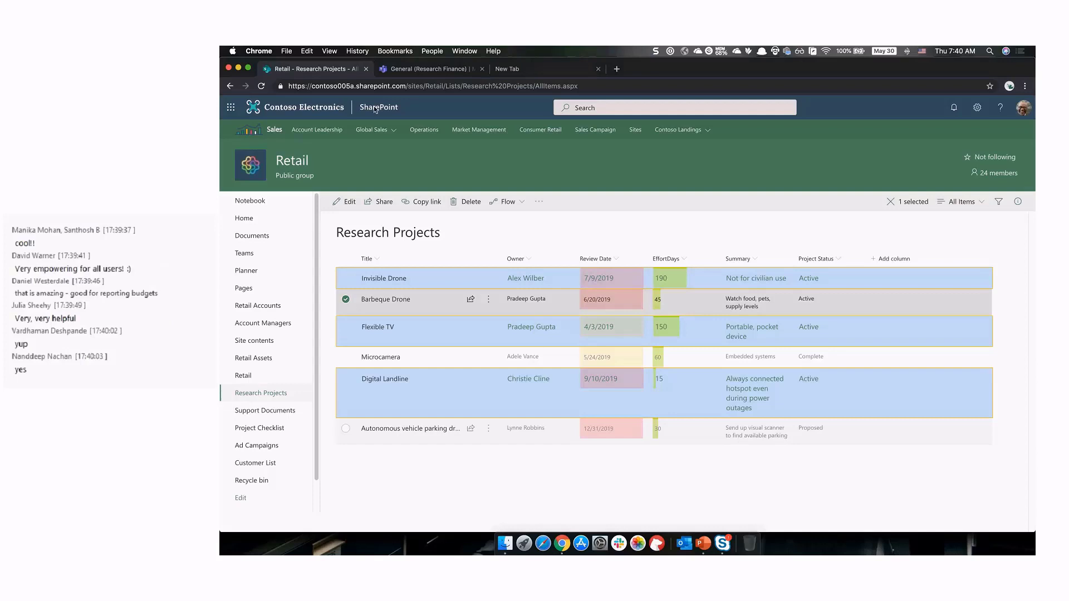
- Open the Barbeque Drone item's edit form, examine the note under its project effort, and close the form
click(345, 201)
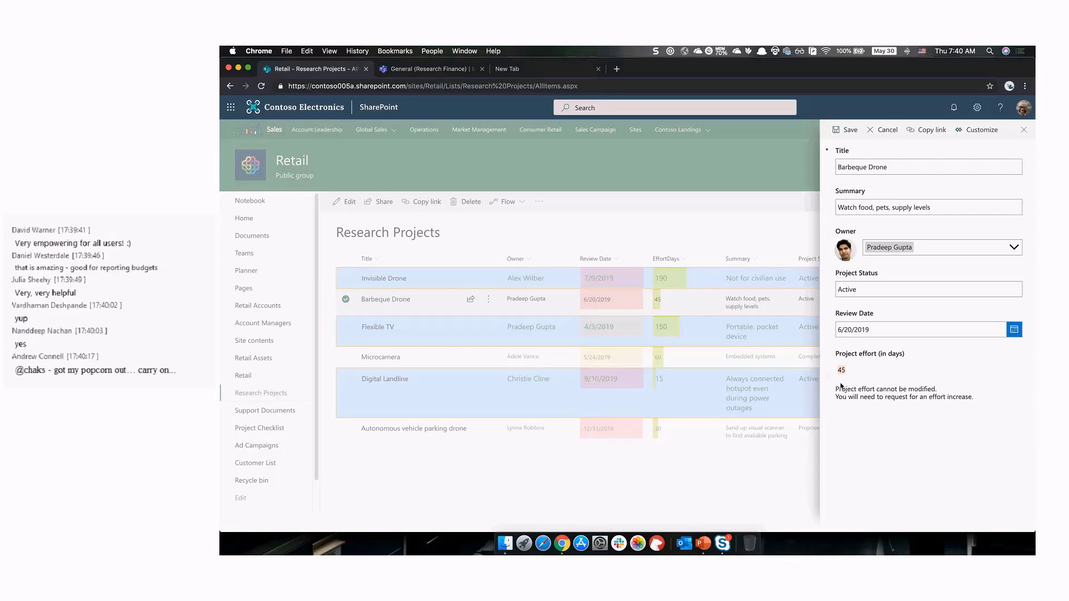
drag(836, 388, 917, 405)
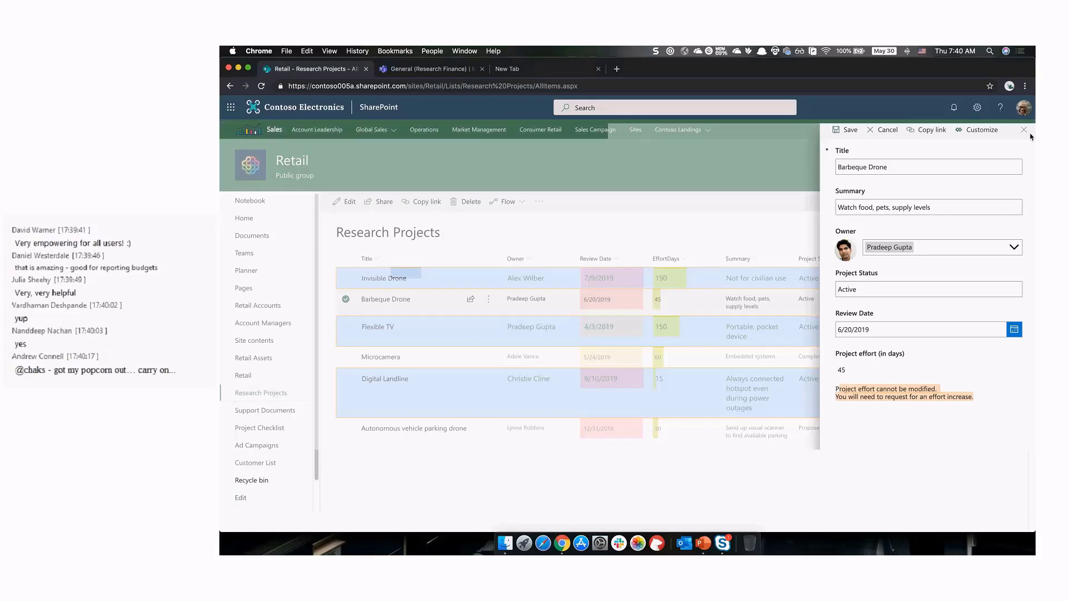
click(1024, 130)
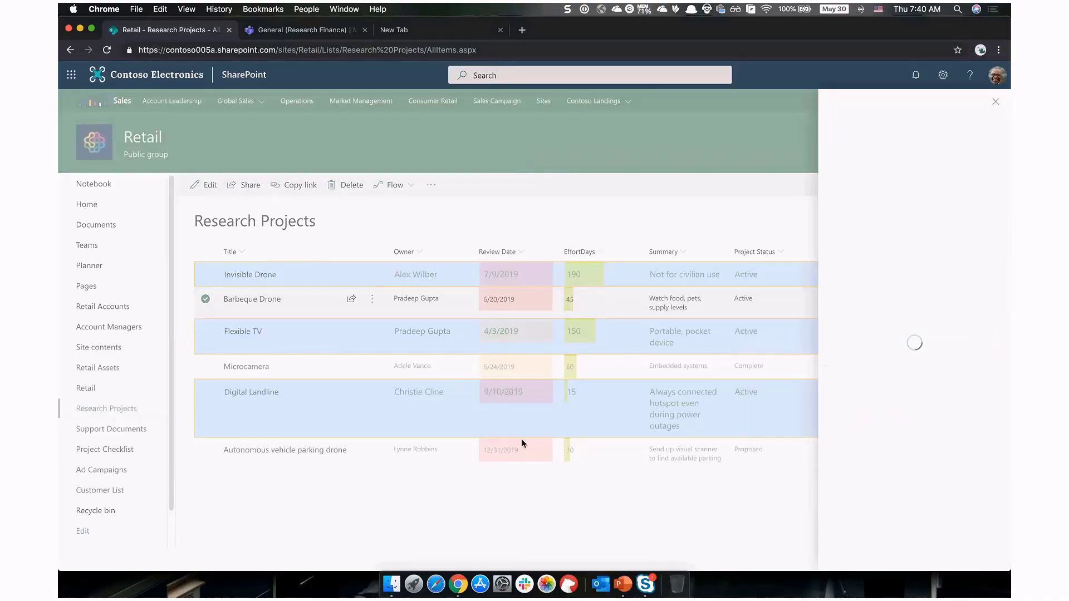
- Run the Request effort increase flow on Barbeque Drone with an increase of 10 days and the reason "Project requirements changed"
click(892, 241)
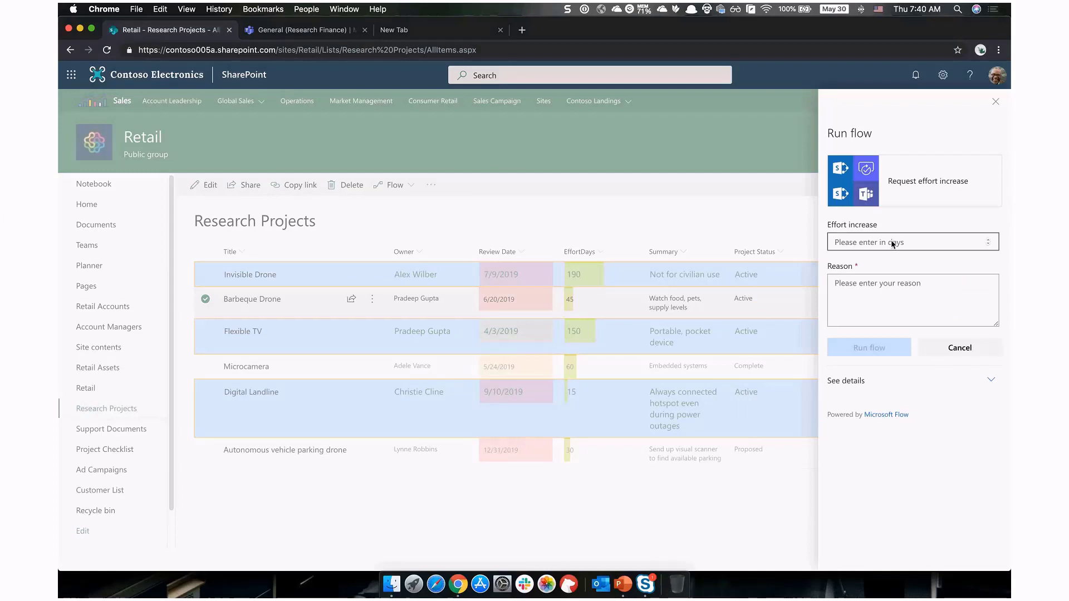
text(10)
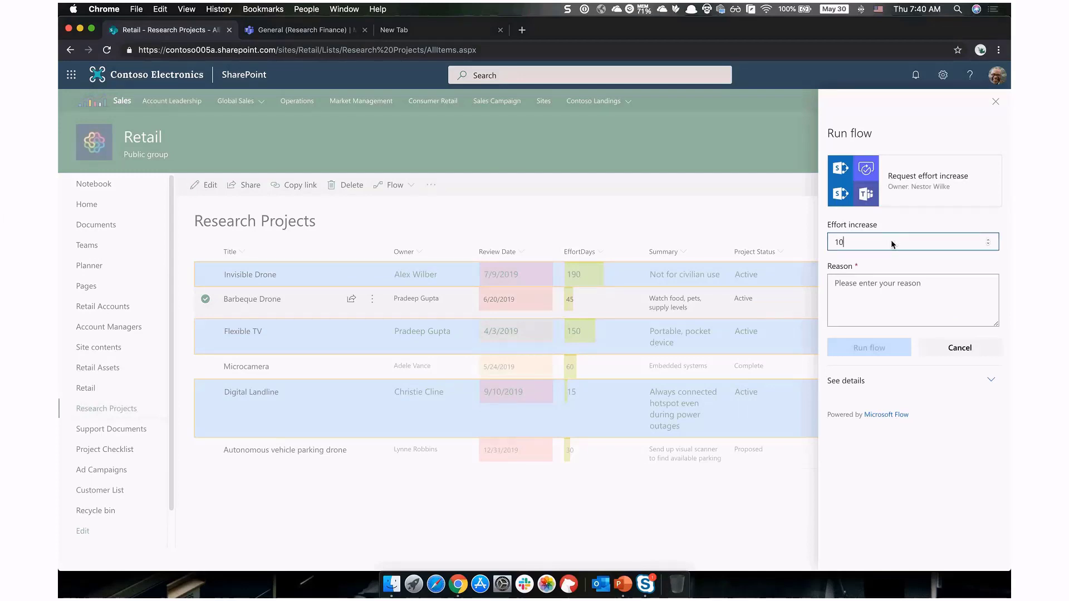
click(897, 291)
text(Proje)
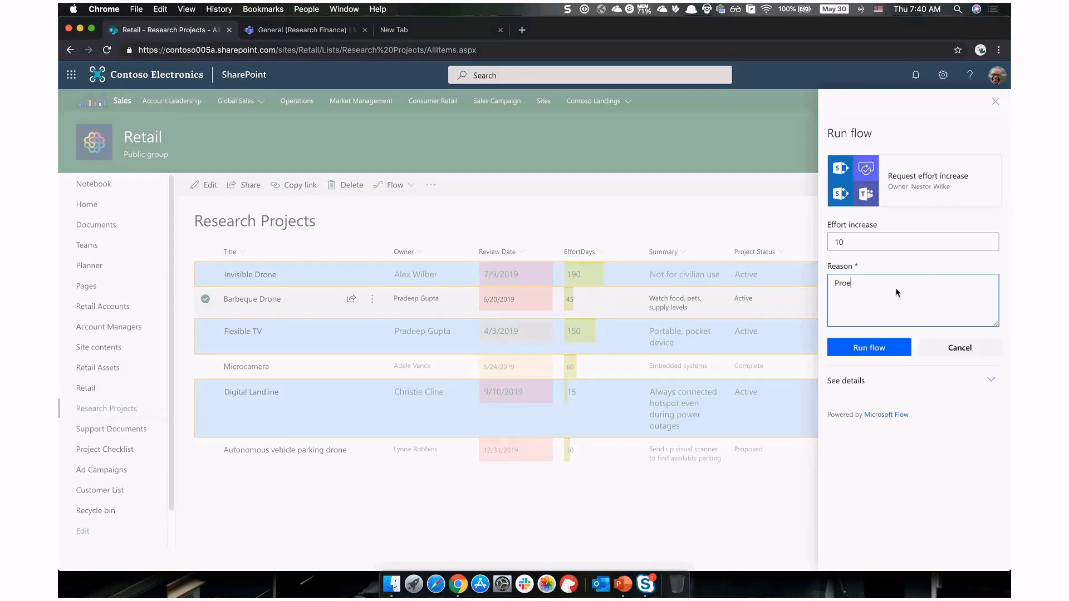
key(BackSpace)
key(BackSpace)
text(e)
key(BackSpace)
text(ject requirements changed)
click(869, 349)
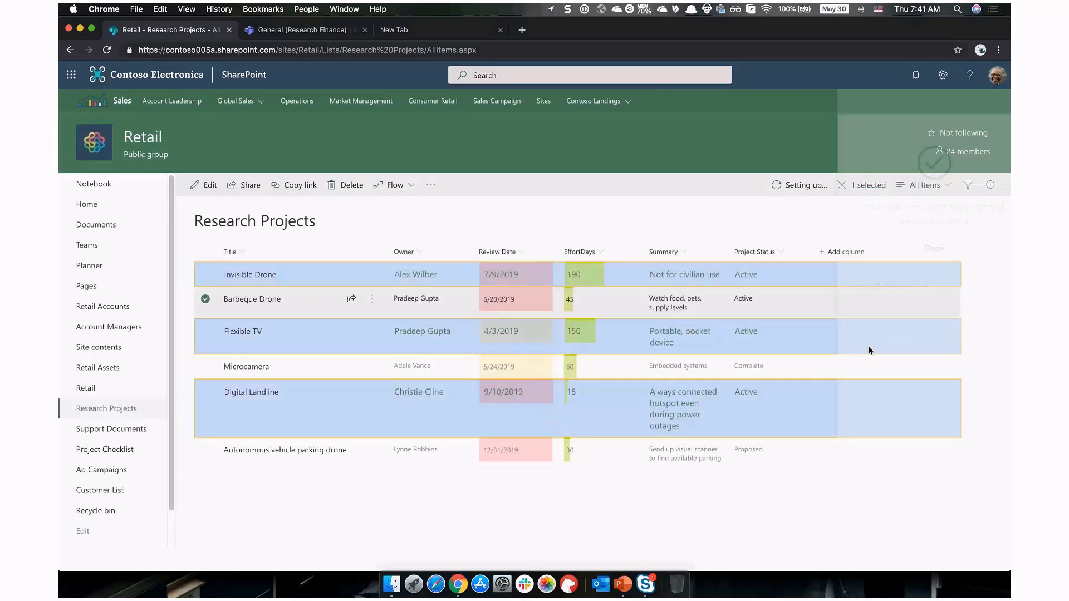
- Switch to the approver's Microsoft Teams, open the Flow bot chat, and approve the Barbeque Drone effort increase request without a comment
mouse_move(433, 346)
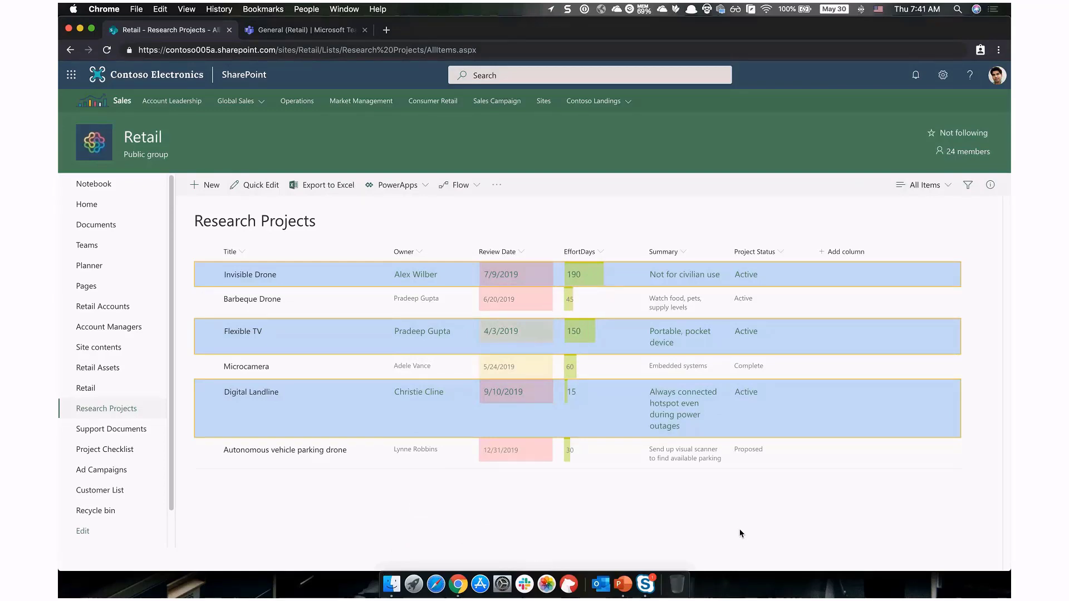
click(267, 32)
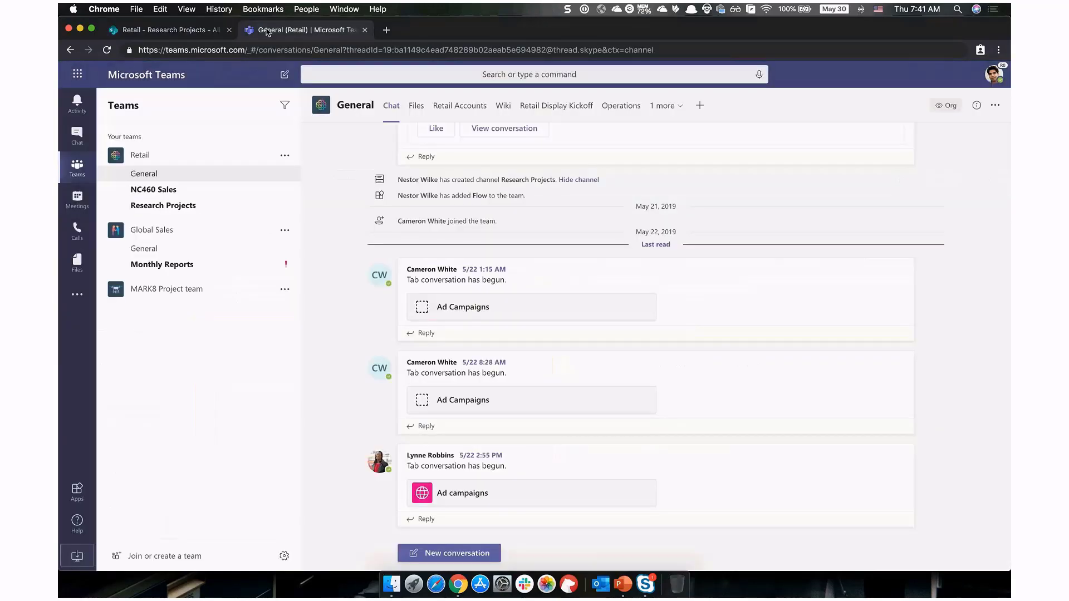
click(76, 103)
click(77, 135)
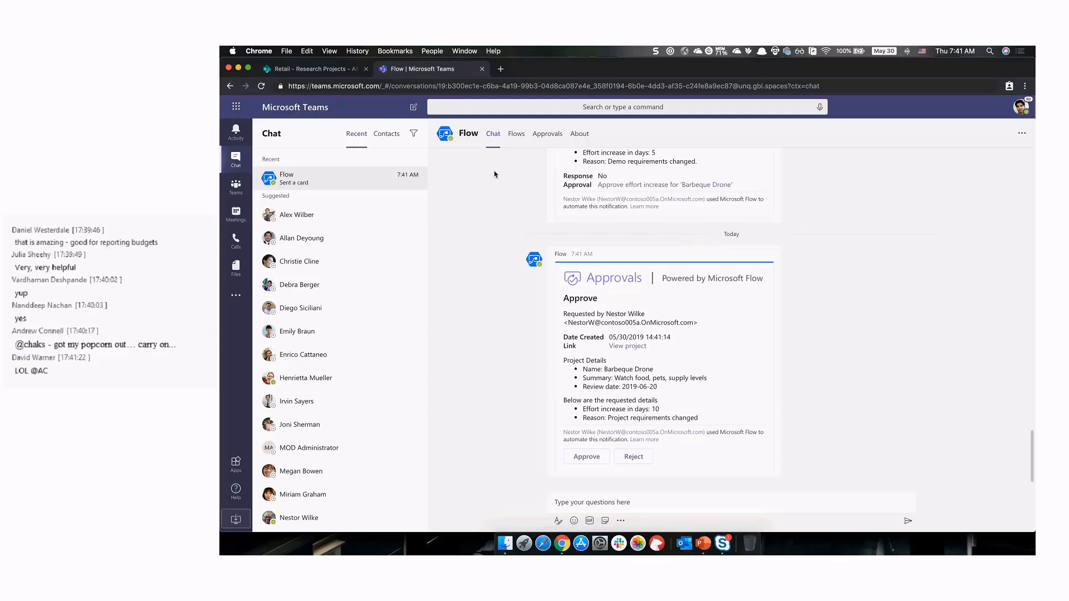
click(577, 458)
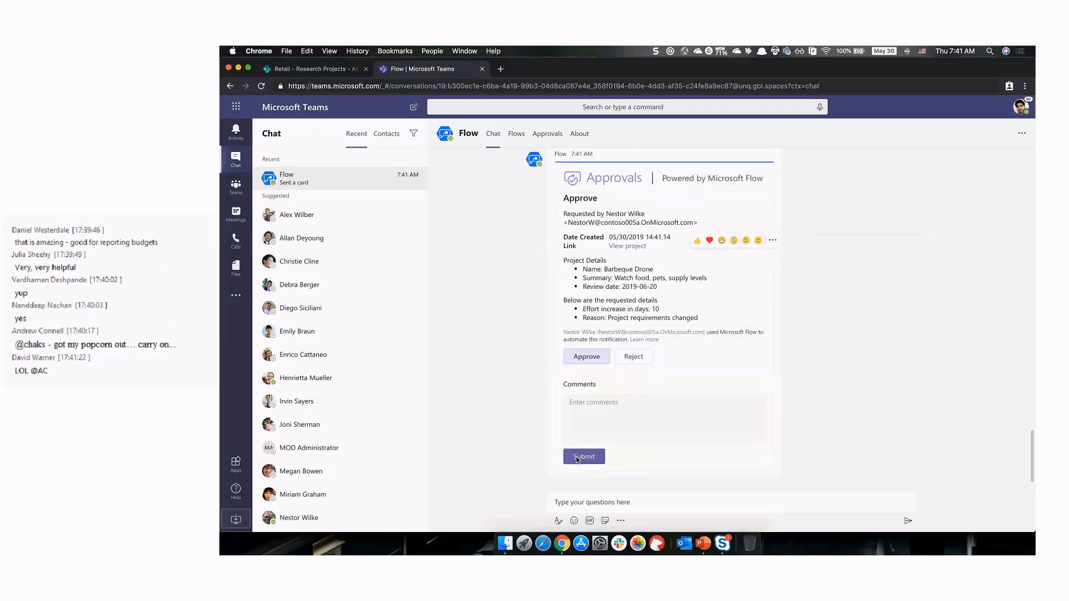
click(577, 457)
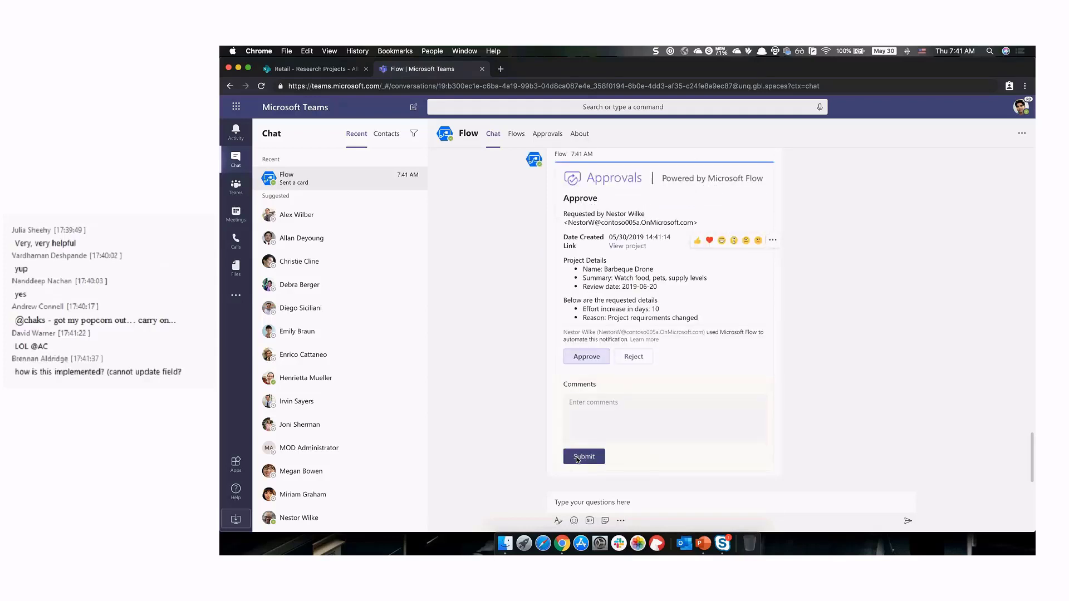
- Refresh the Research Projects list to check Barbeque Drone's effort days, and read the approval notification in the requester's Research Projects channel in Teams
click(336, 69)
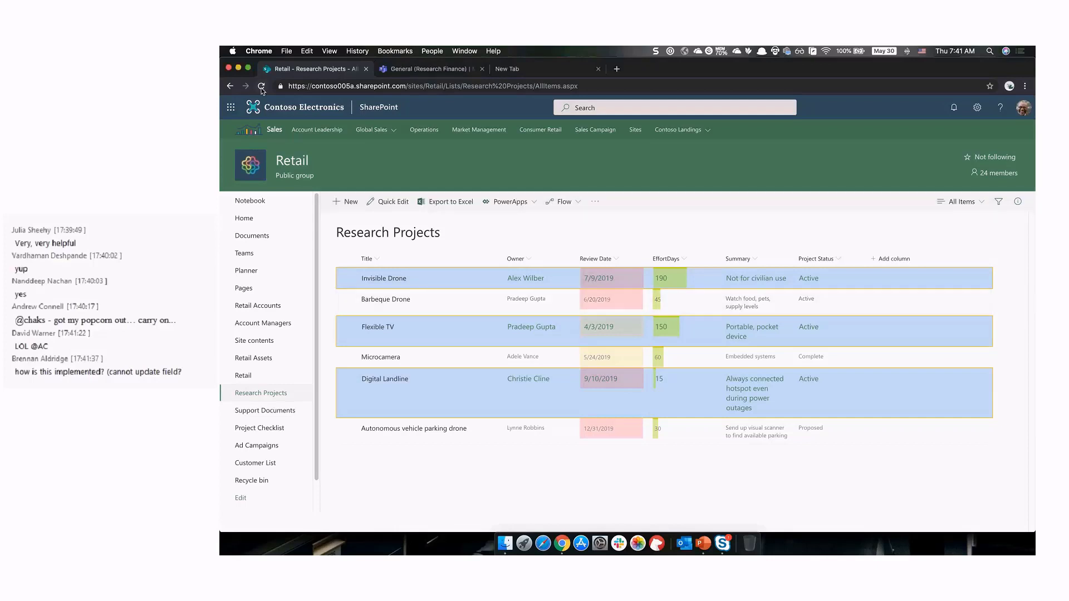
click(261, 87)
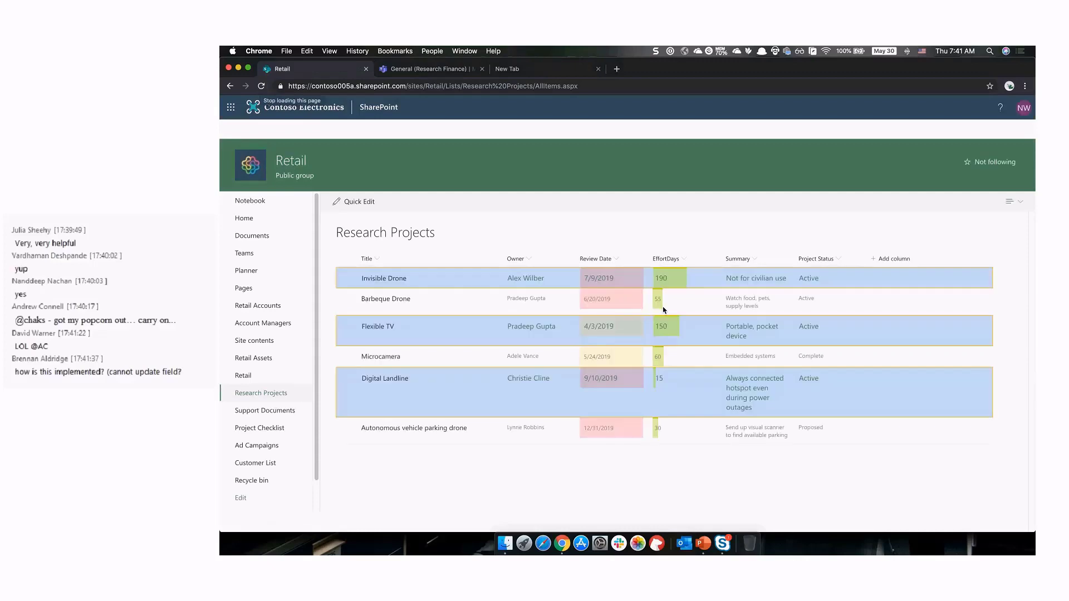
click(429, 68)
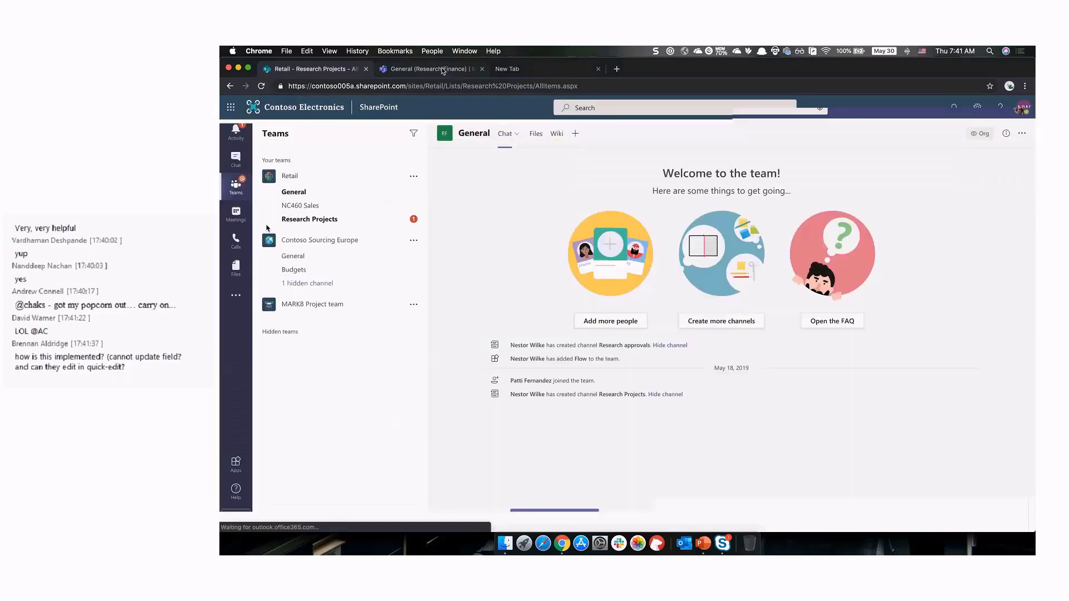
click(295, 222)
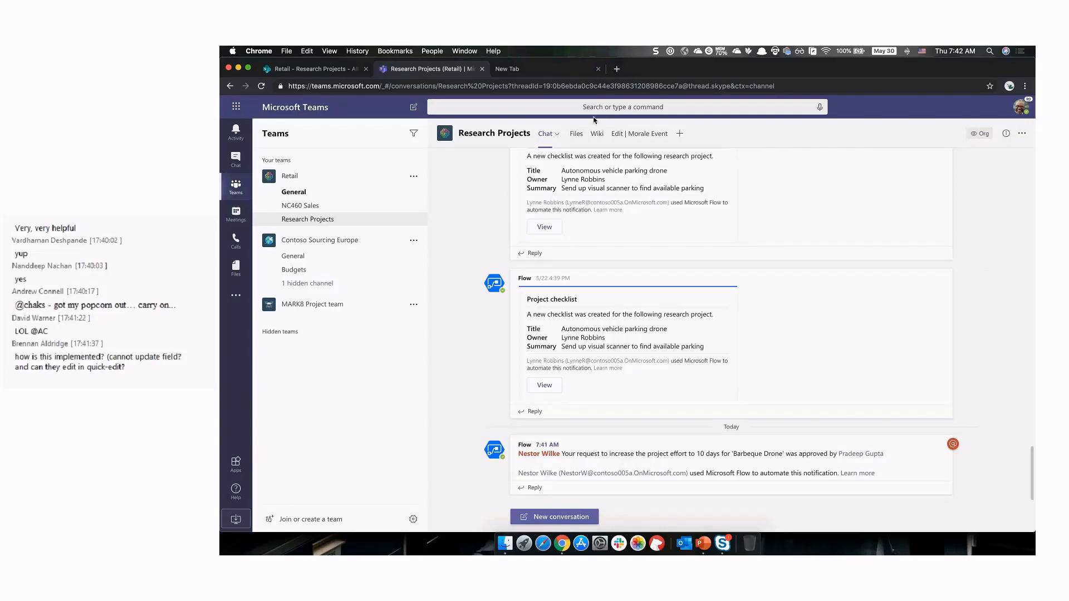
- Go to flow.microsoft.com in the empty browser tab and open the Request effort increase flow from My flows for editing
click(563, 72)
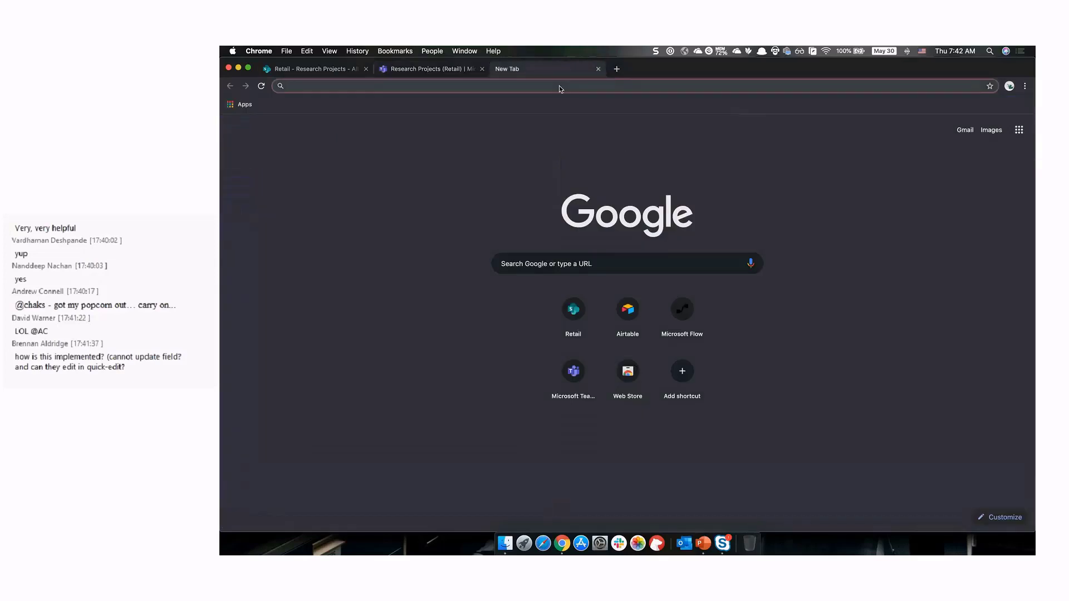
text(flow.microsoft.com)
key(Return)
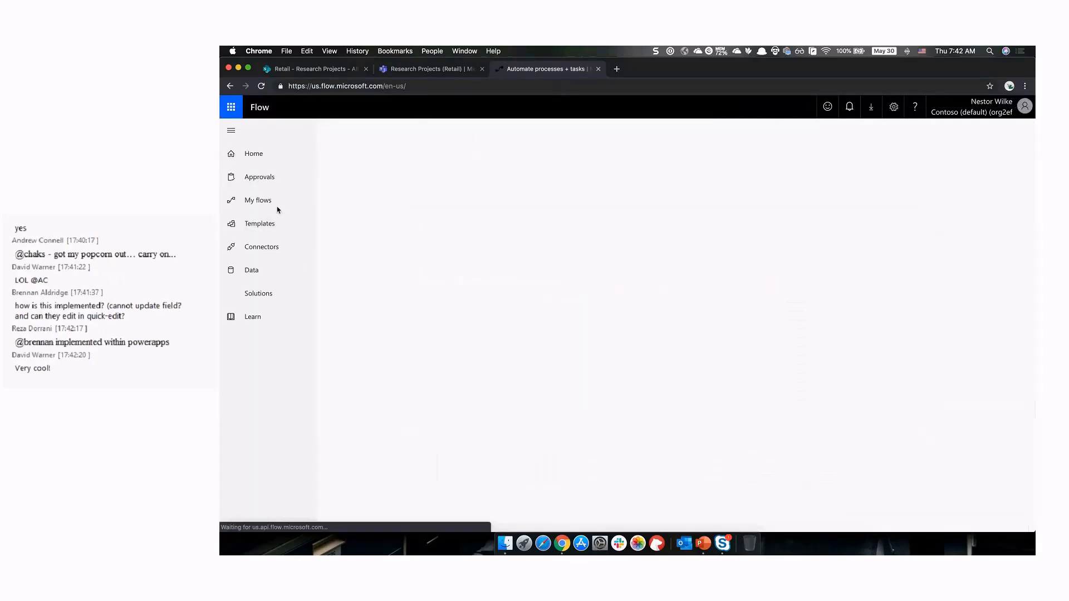
click(276, 207)
click(573, 273)
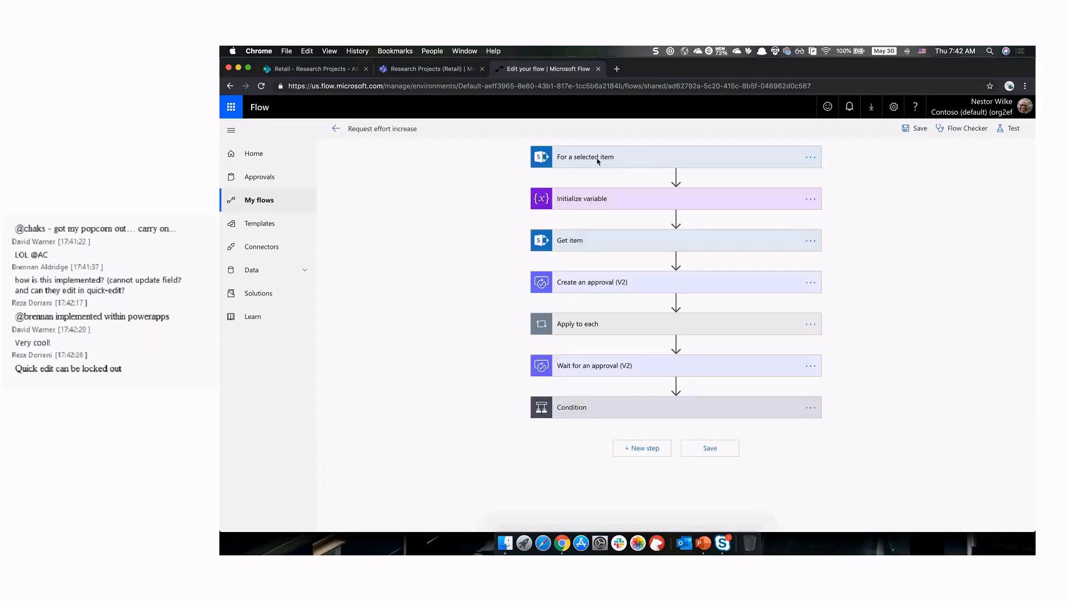
- Expand the Create an approval (V2) action with its advanced options and examine its assignee, details, requestor and notification settings
click(596, 285)
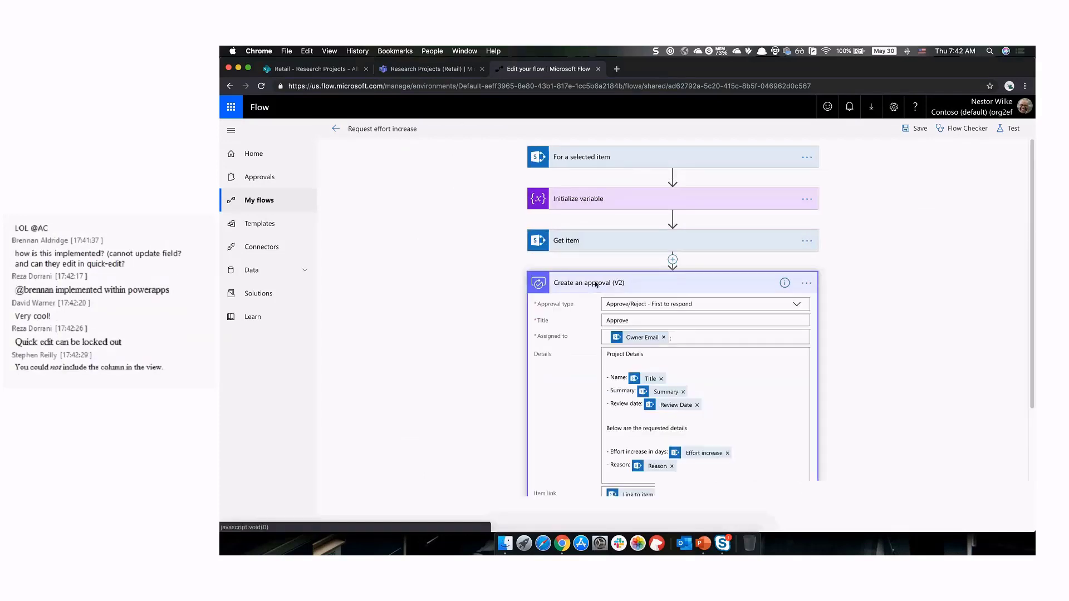
scroll(470, 327, down, 3)
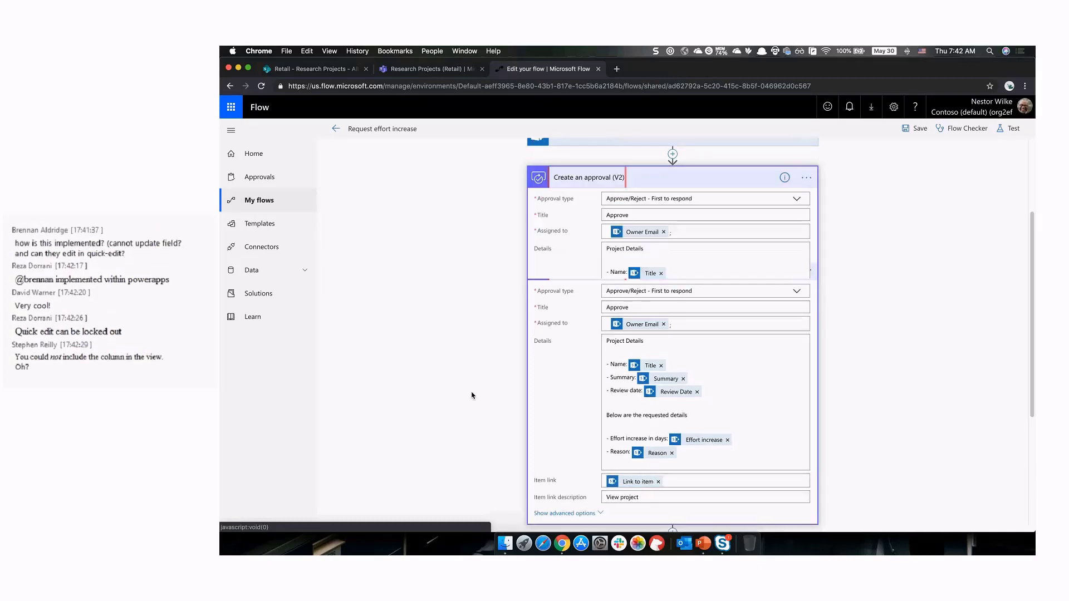
click(563, 455)
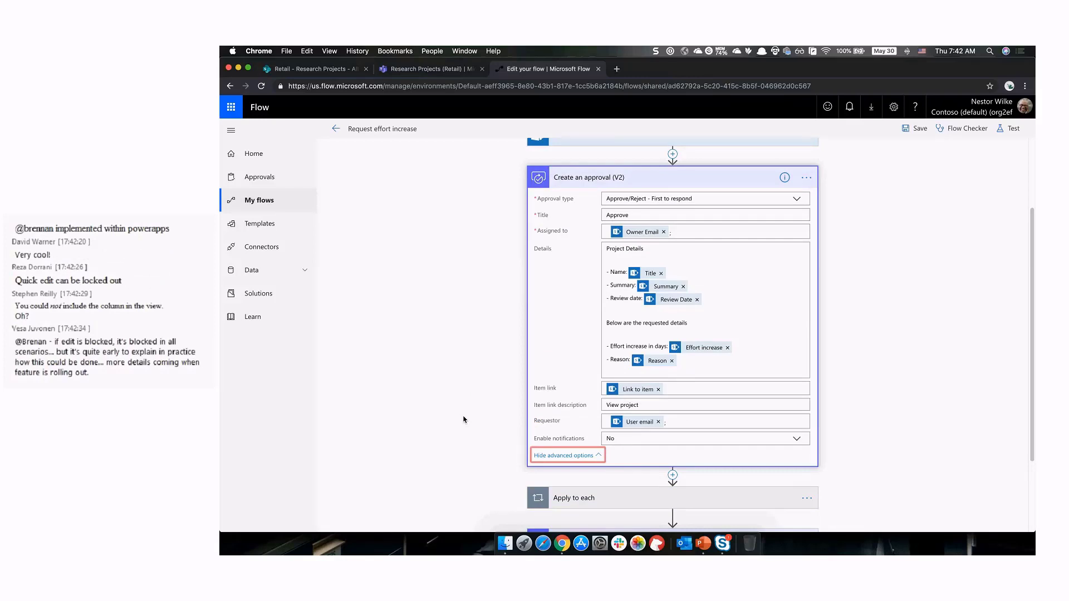
scroll(498, 363, down, 2)
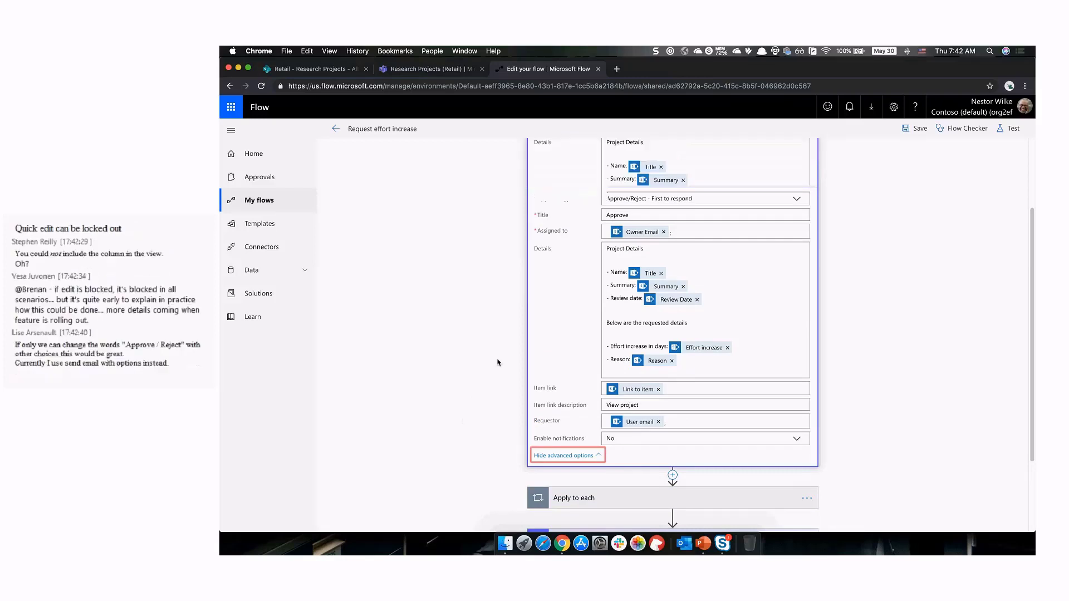
- Expand the Apply to each loop and its adaptive card action, and examine the recipient, message and available dynamic content
key(Tab)
key(Return)
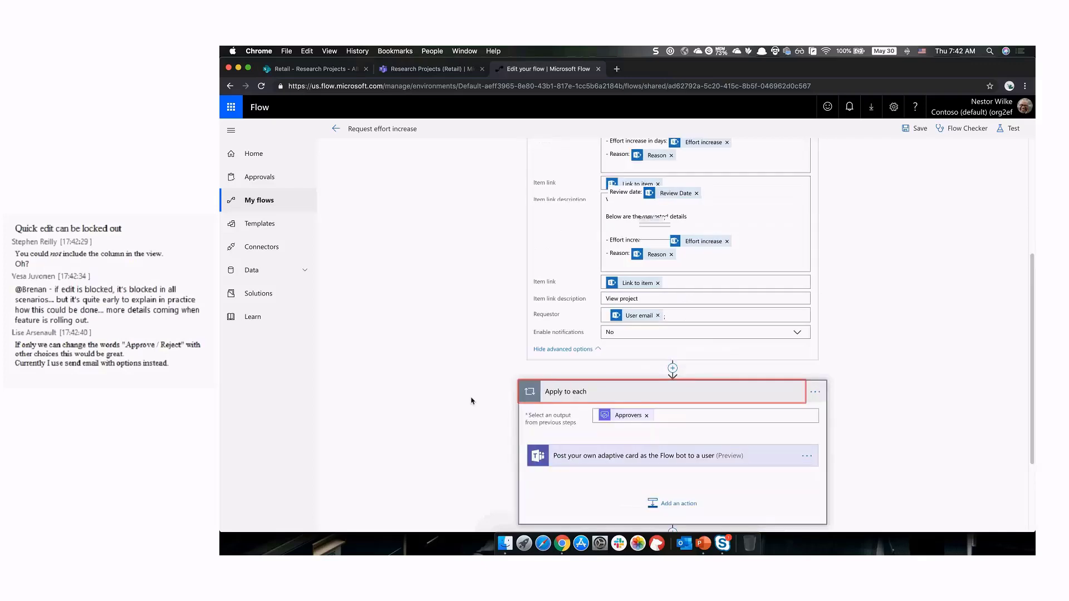
click(650, 360)
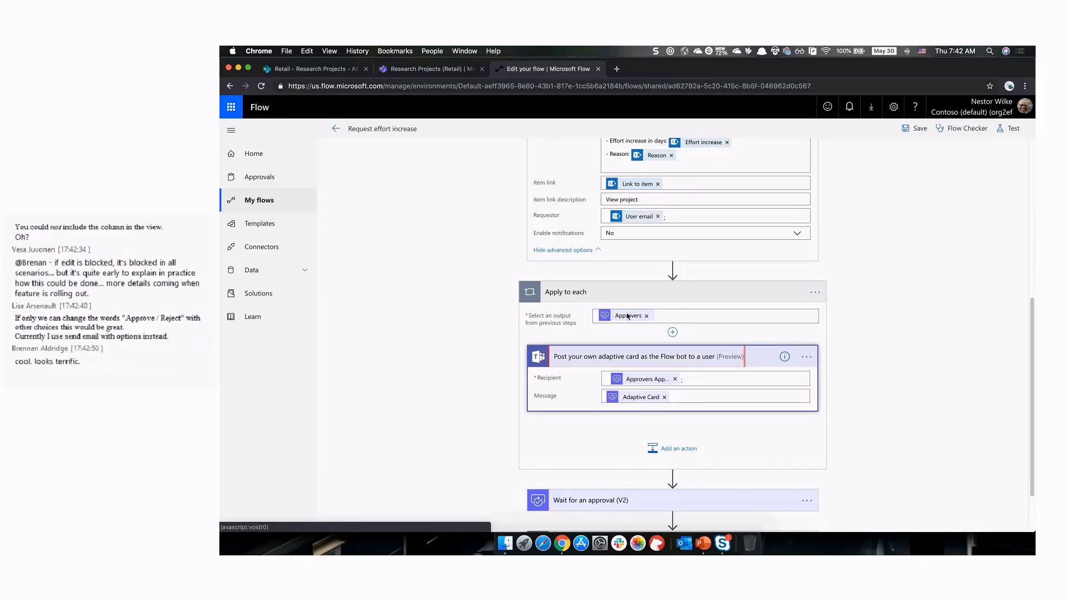
click(716, 398)
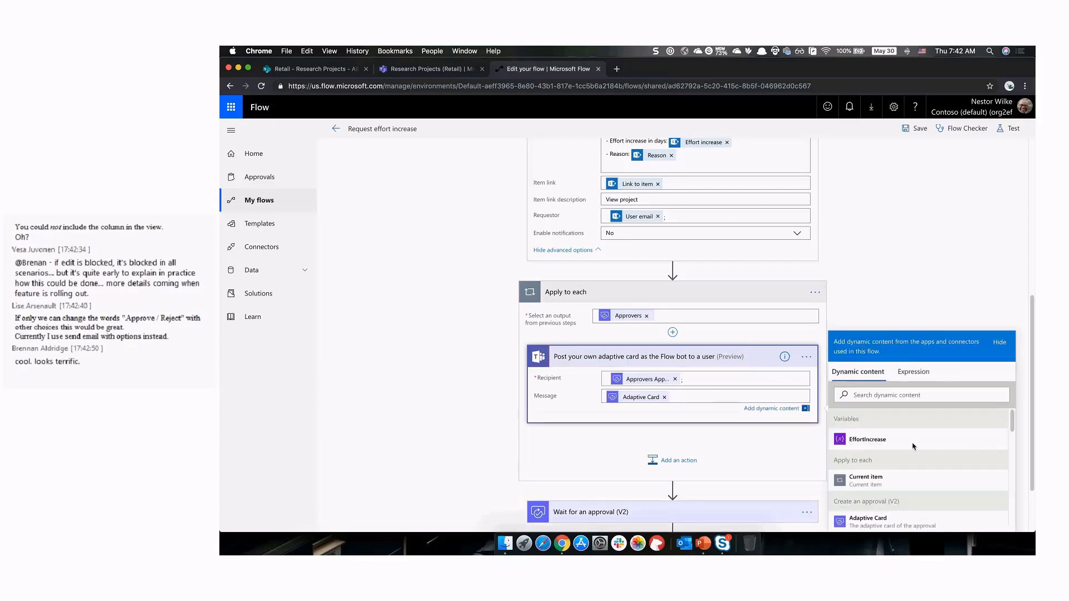
scroll(879, 439, down, 3)
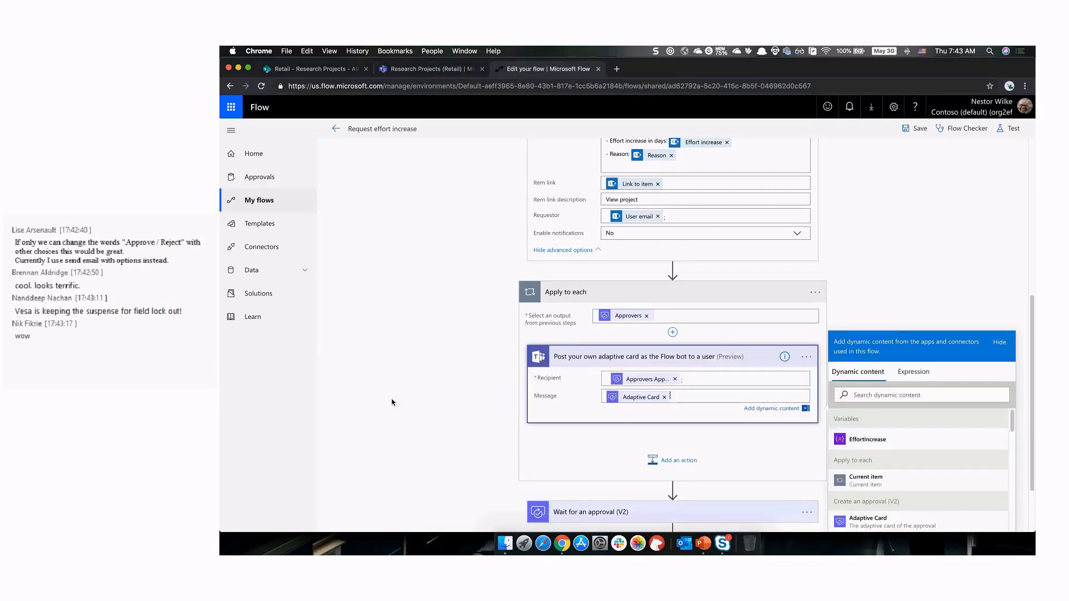
- Expand the Wait for an approval (V2) action and examine its approval ID alongside the preceding approval and adaptive card actions
scroll(392, 402, down, 3)
click(585, 432)
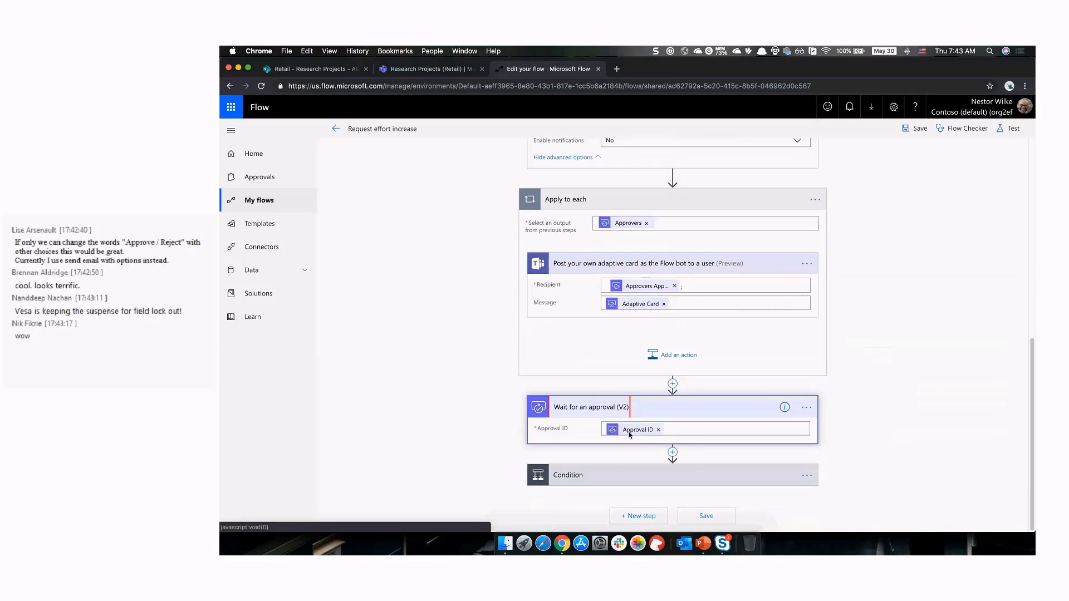
scroll(583, 356, up, 2)
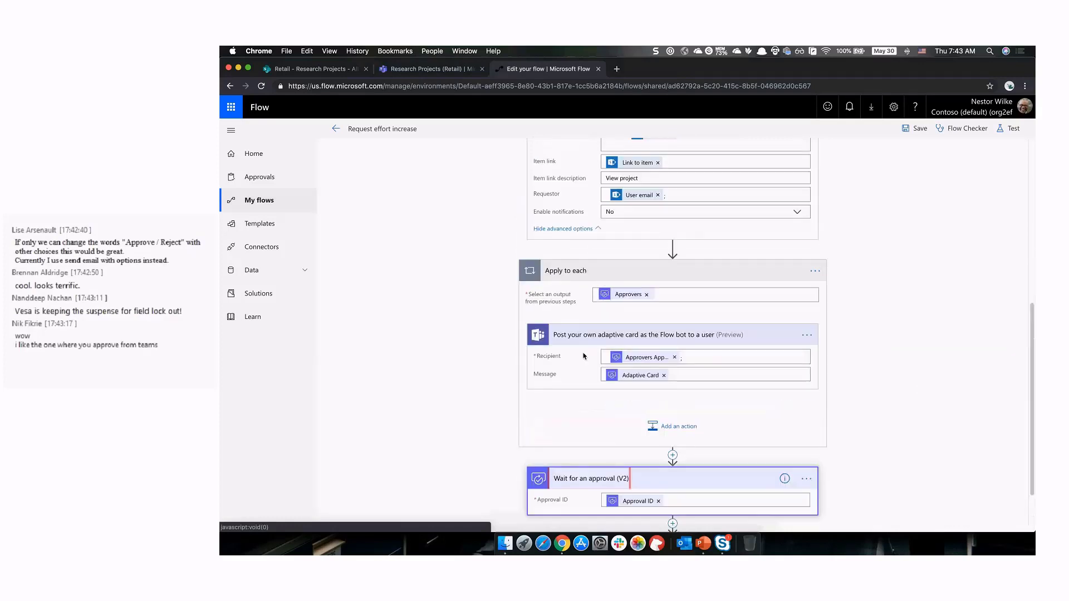
scroll(584, 357, up, 2)
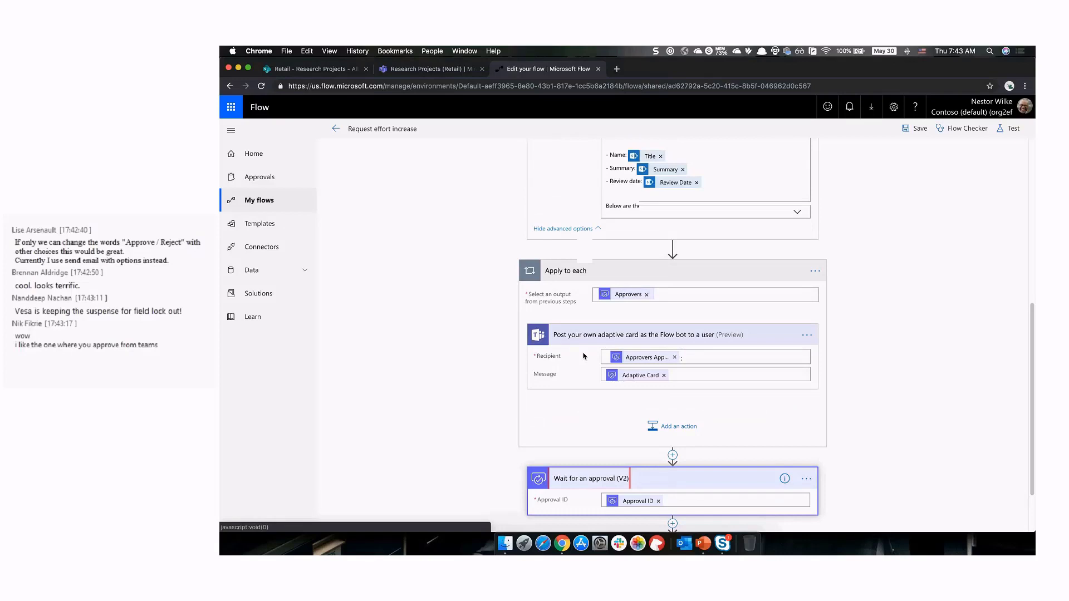
scroll(584, 356, down, 2)
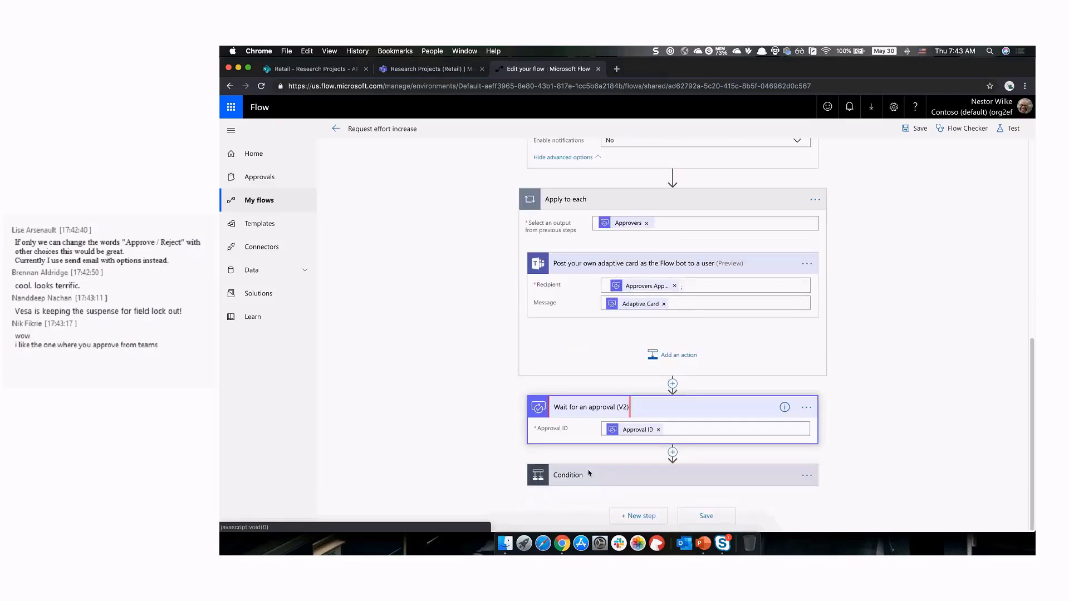
- Expand the Condition with its If yes channel message and If no user message, and examine how each outcome is reported
click(588, 473)
scroll(467, 449, down, 7)
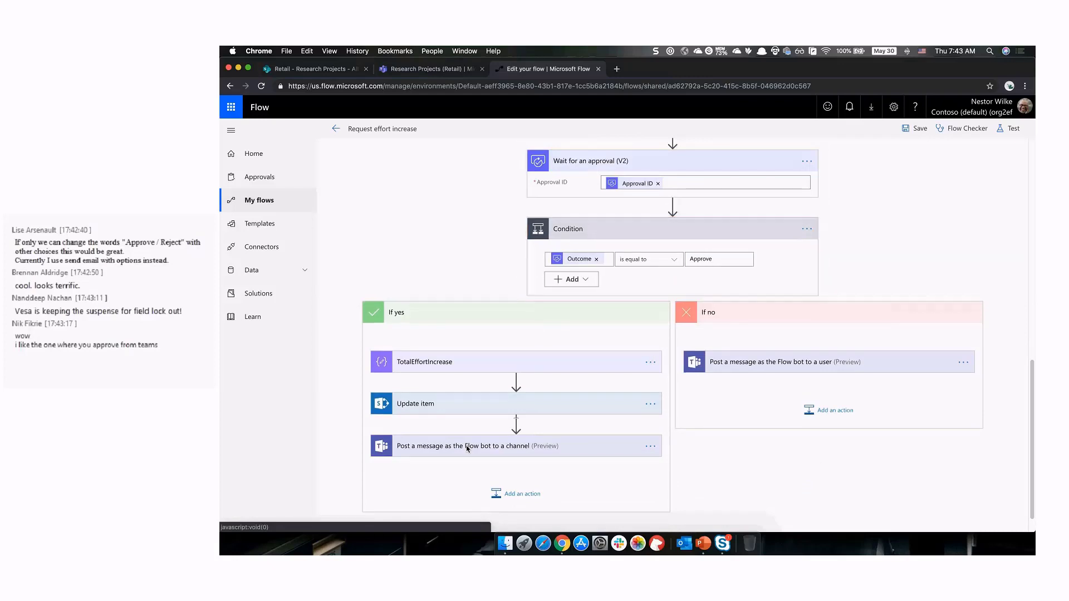
click(467, 446)
scroll(467, 448, down, 2)
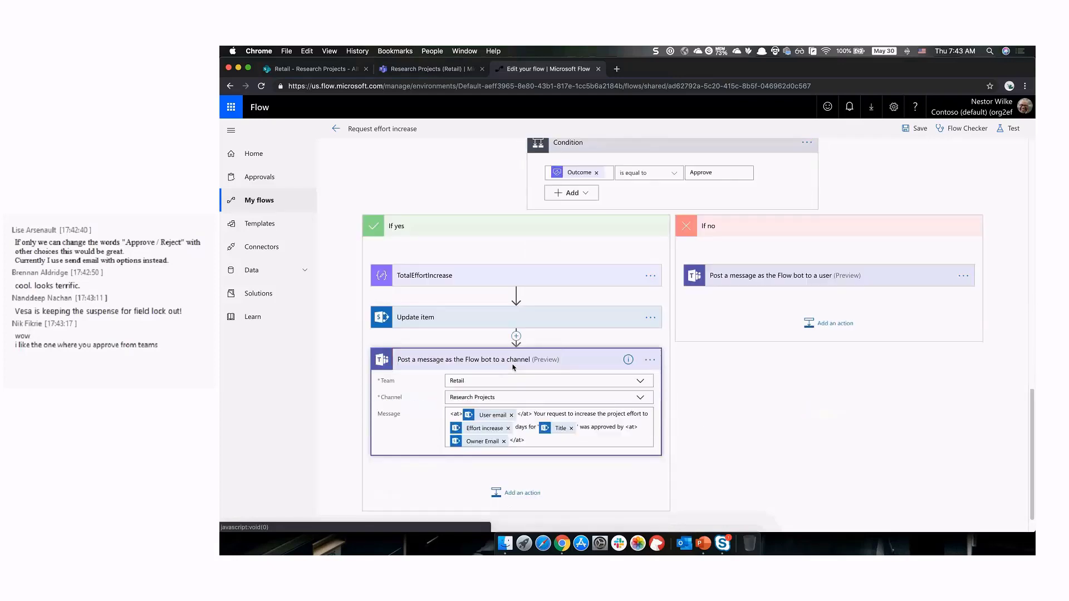
click(539, 444)
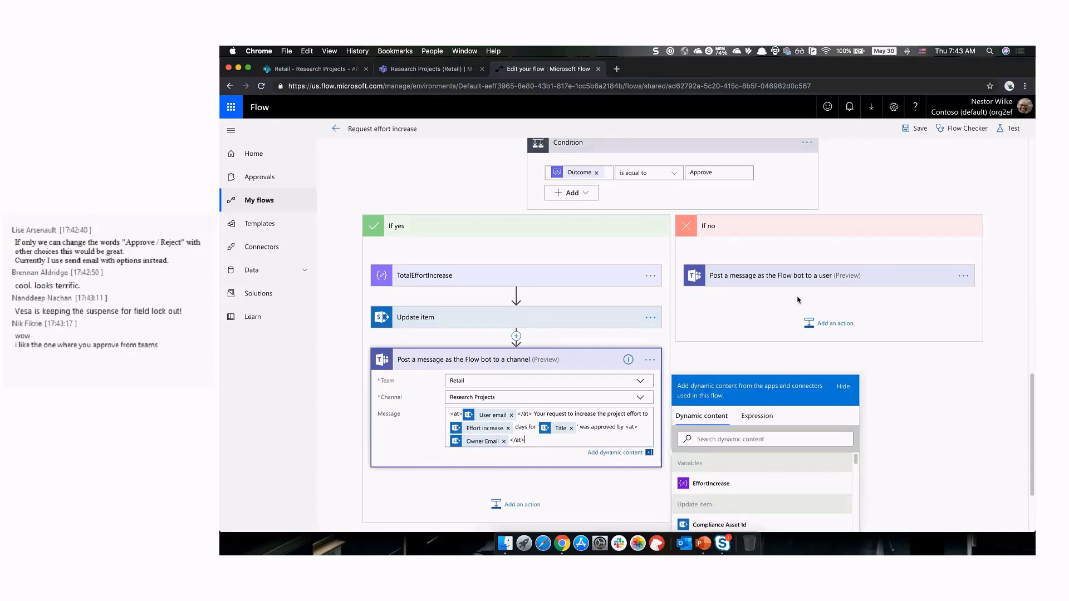
click(806, 284)
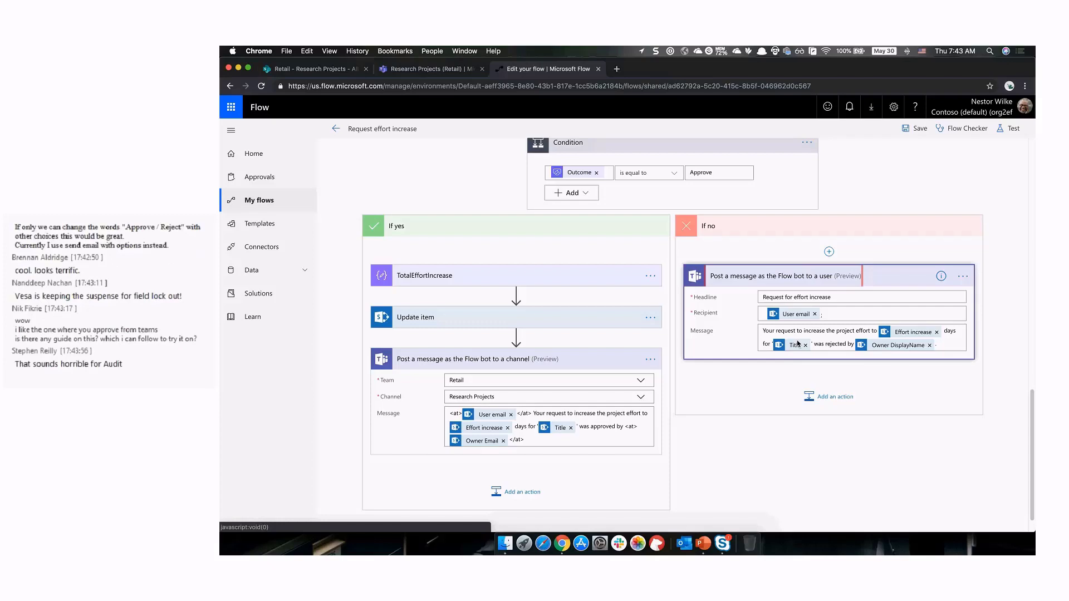
- Switch to the Feature Backlog app in PowerApps Studio and filter its previewed items by the product area PowerApps
key(super+Tab)
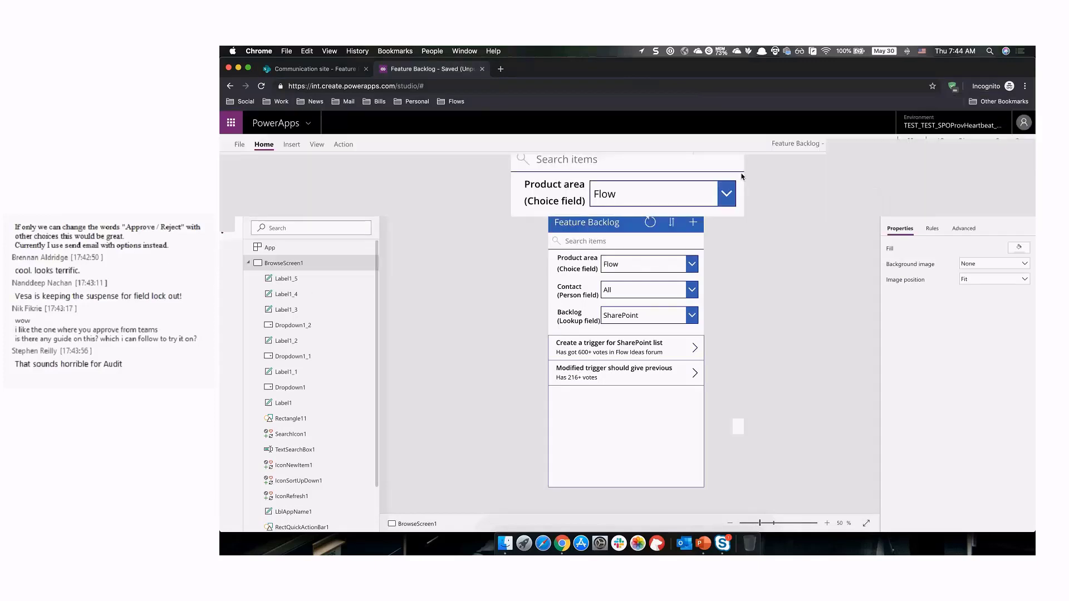
click(724, 193)
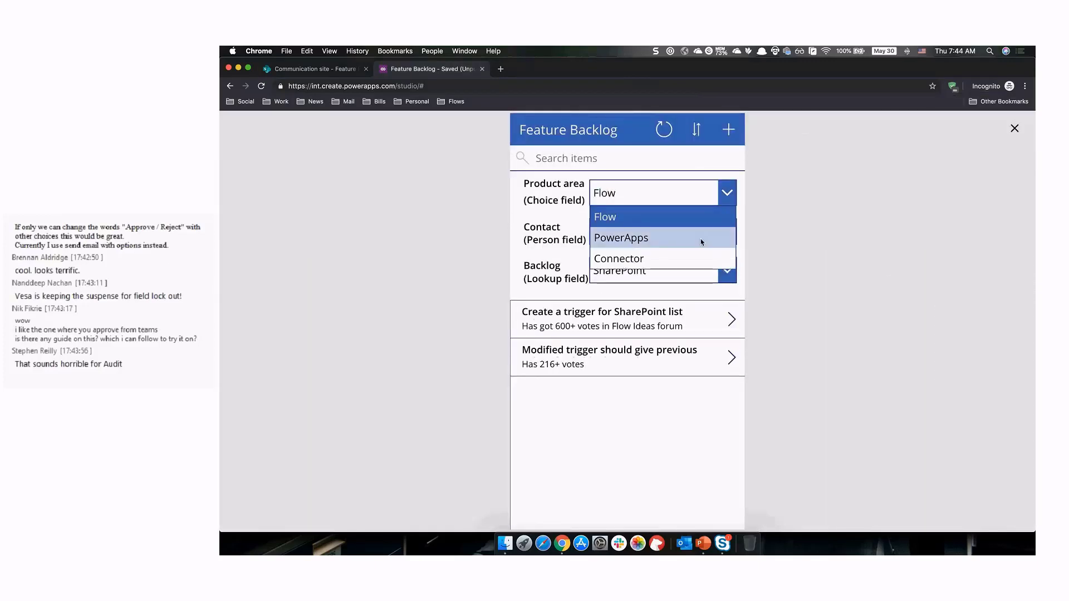
click(702, 243)
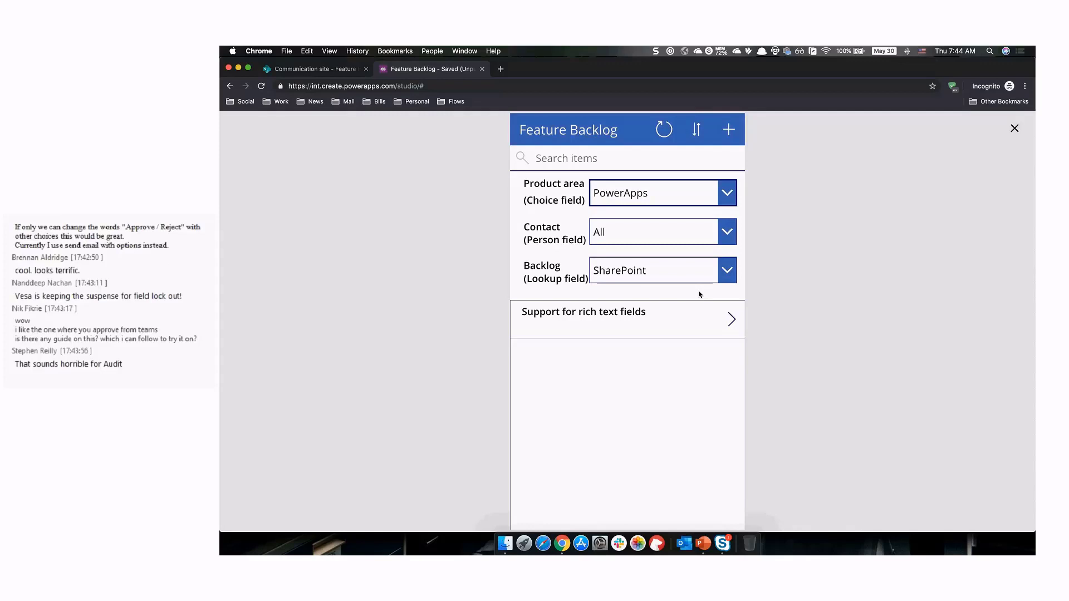
- Filter the backlog items by the contact Admin, and change the contact filter to User
click(671, 237)
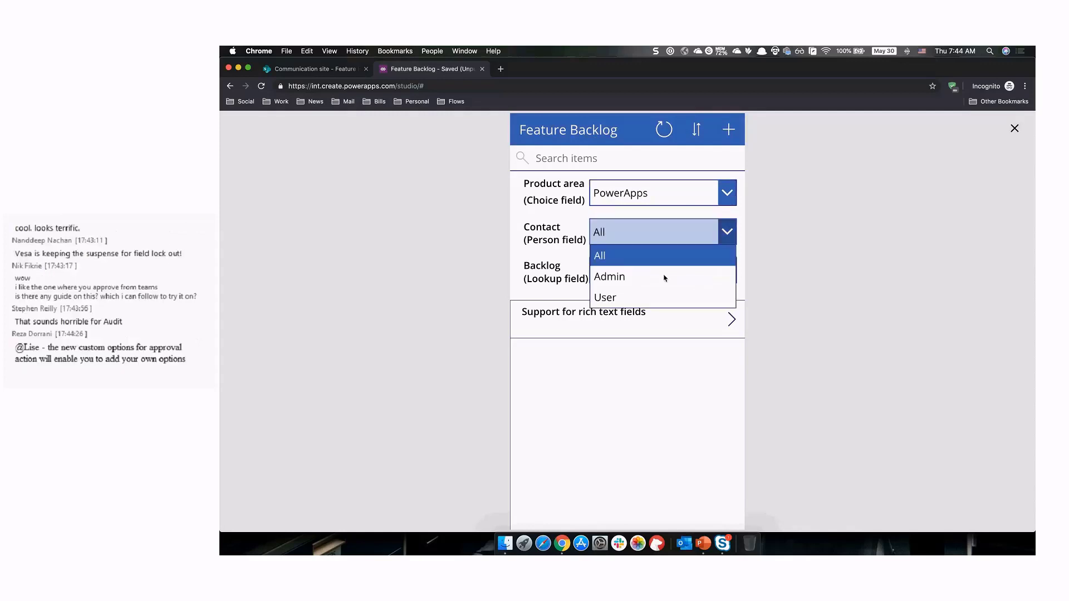
click(664, 278)
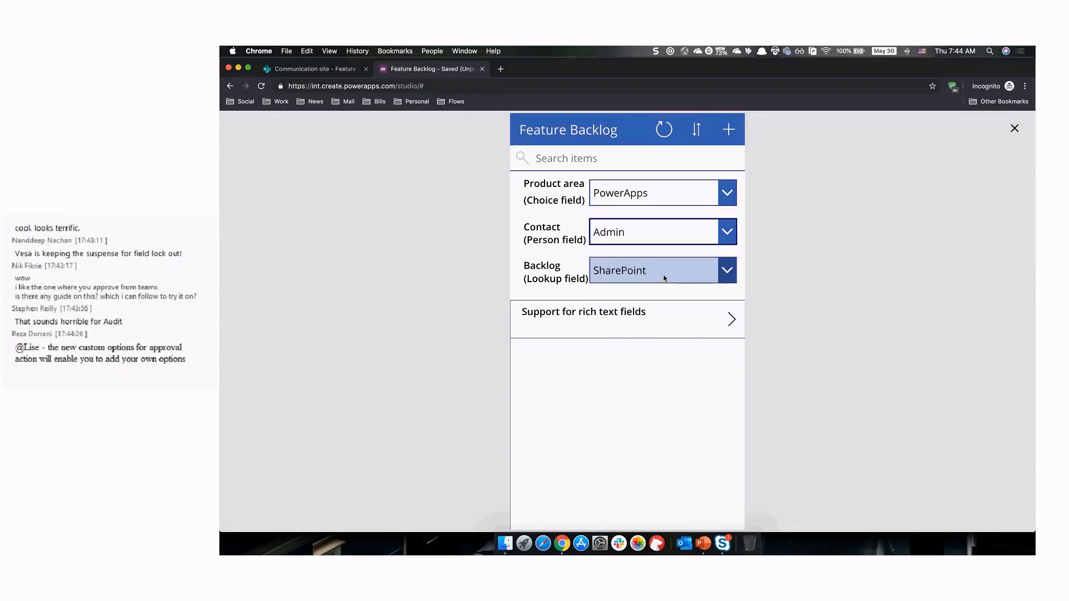
click(661, 231)
click(653, 296)
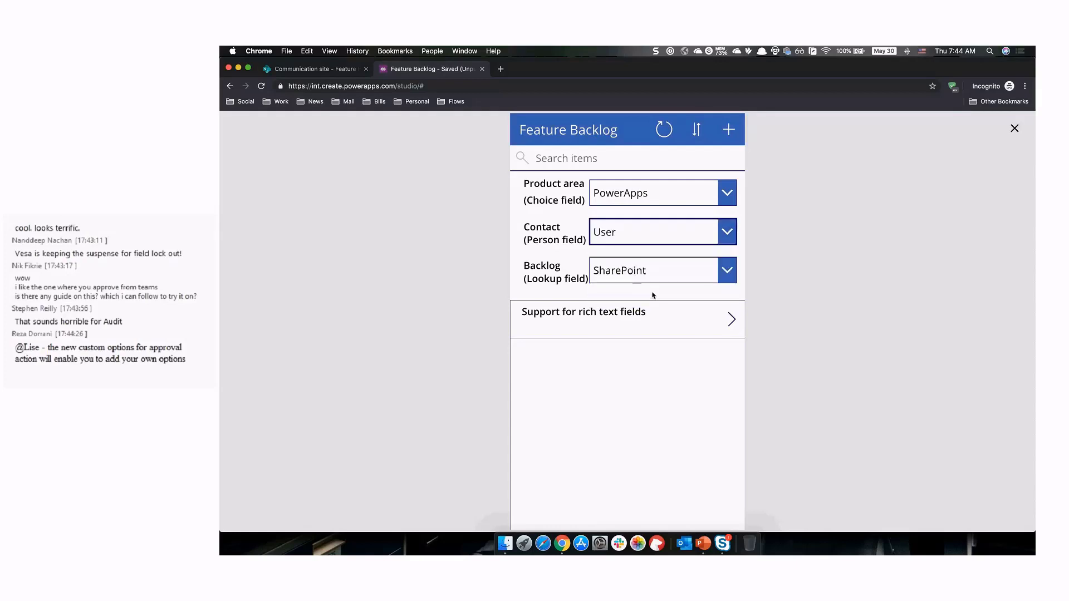
- Filter the previewed backlog items by product area Flow, contact All and backlog Power Platform
click(640, 203)
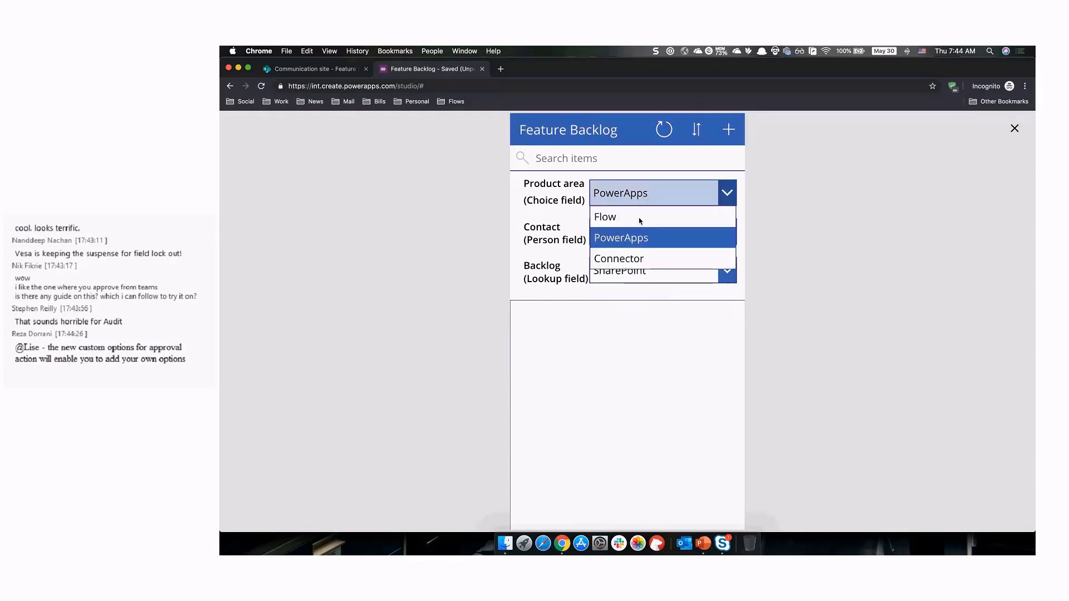
click(640, 219)
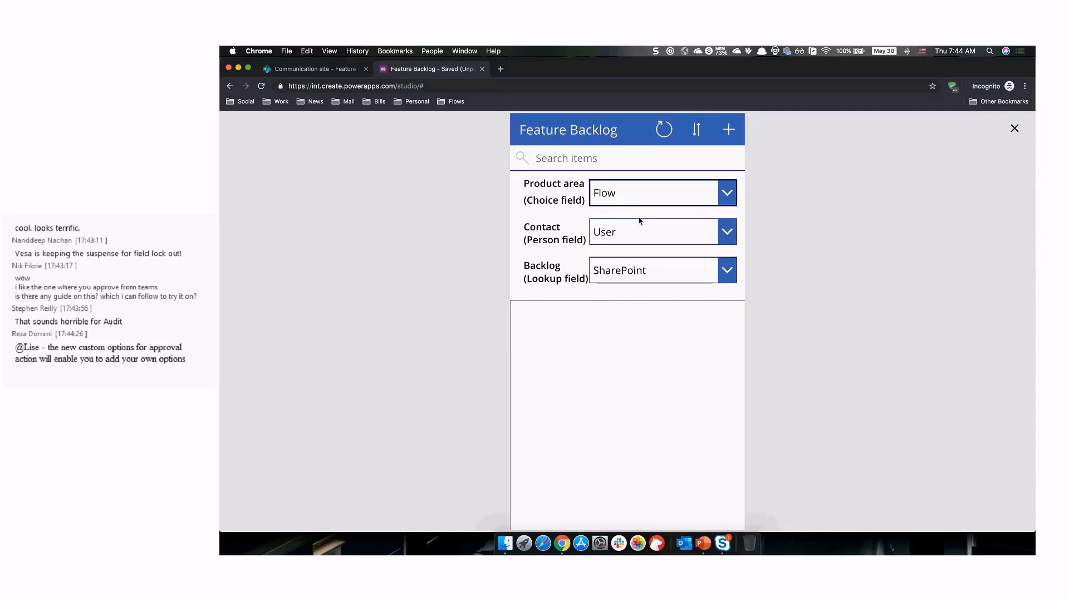
click(643, 241)
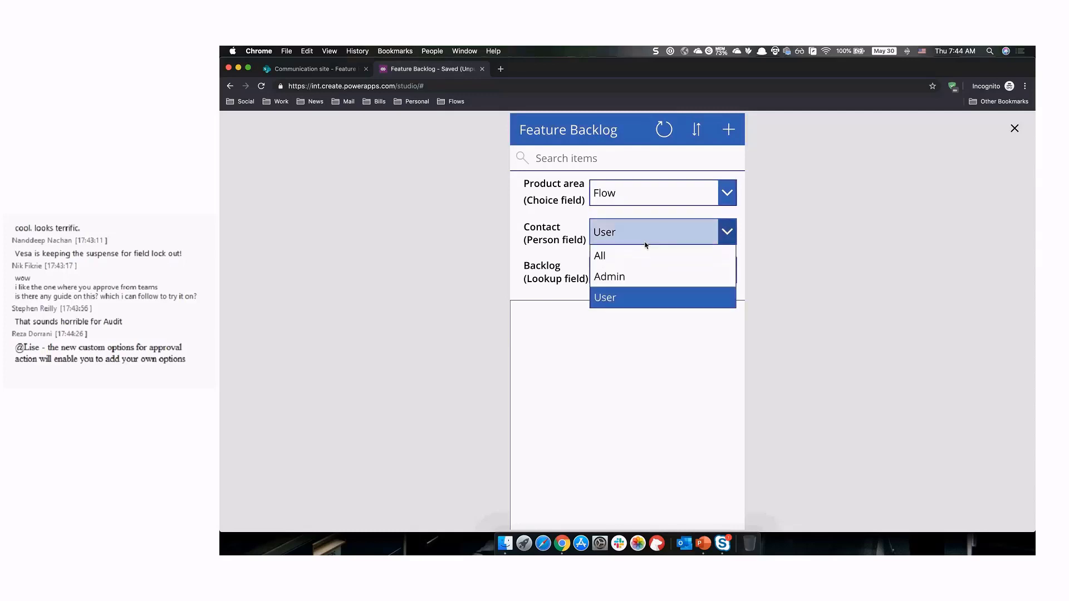
click(640, 262)
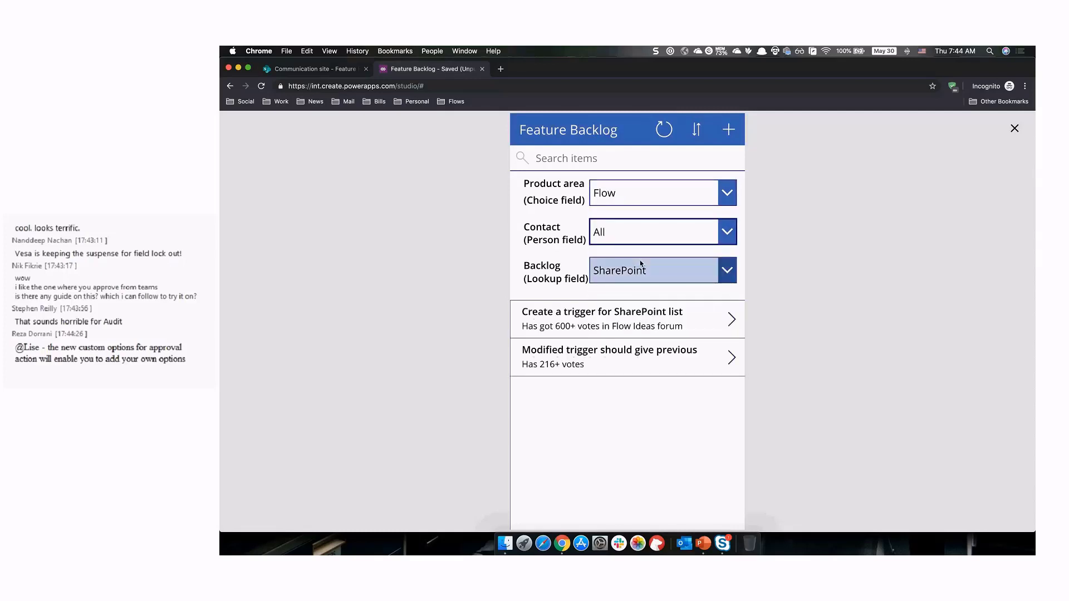
click(642, 270)
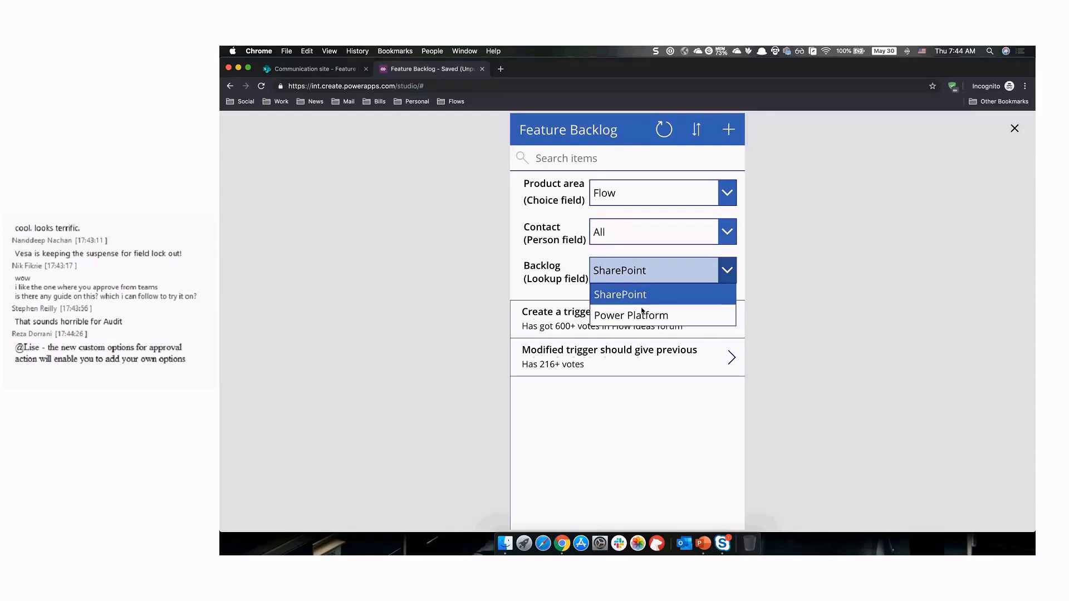
click(642, 316)
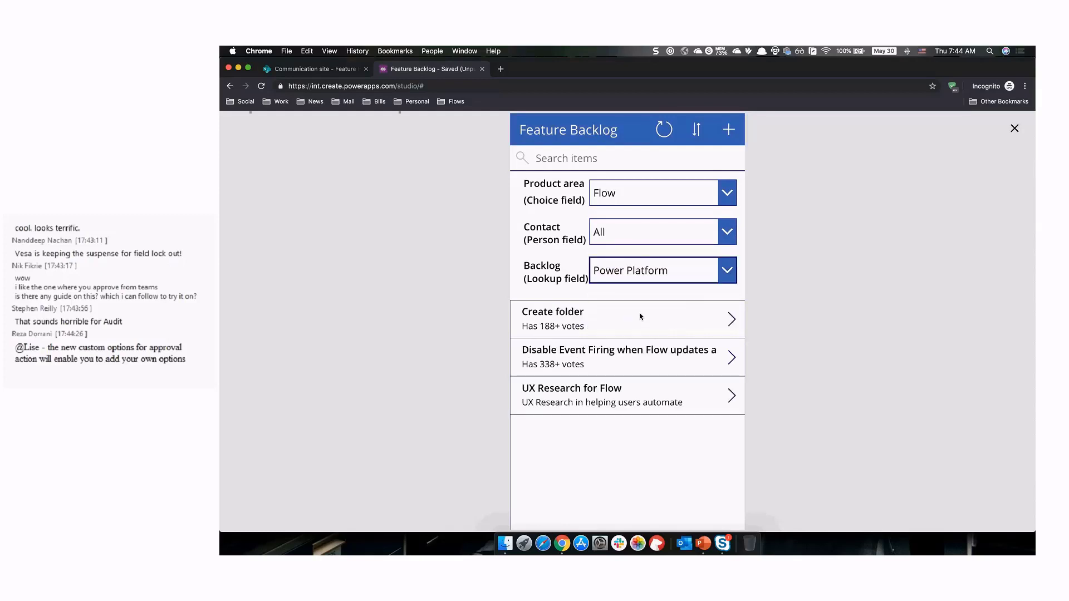
- Exit the app preview and examine the browse gallery's Items formula, from the All contact condition to the product area filter
click(1015, 128)
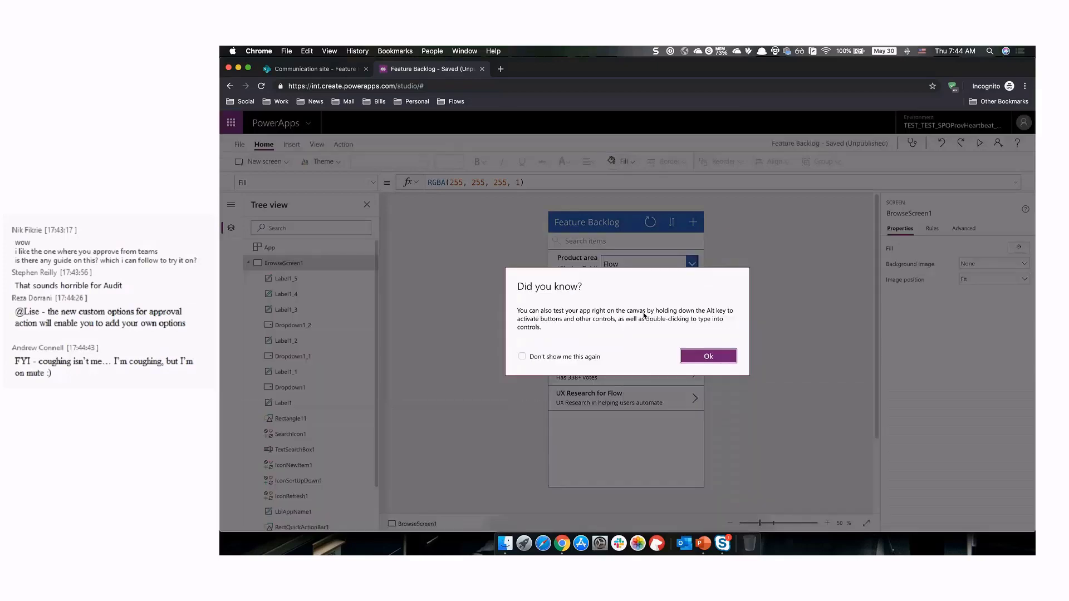
key(Return)
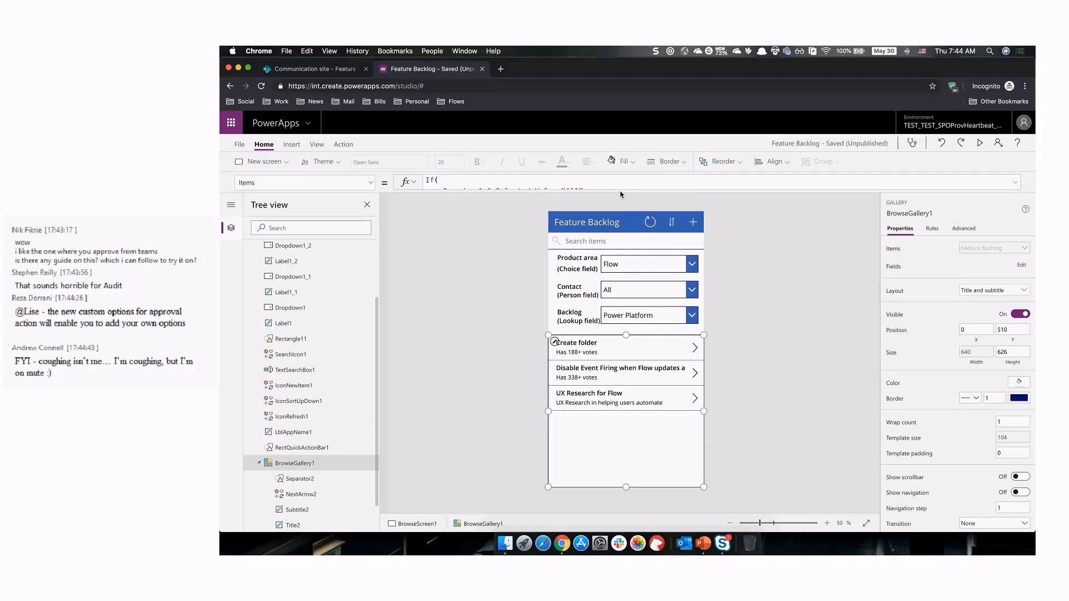
click(523, 195)
click(591, 194)
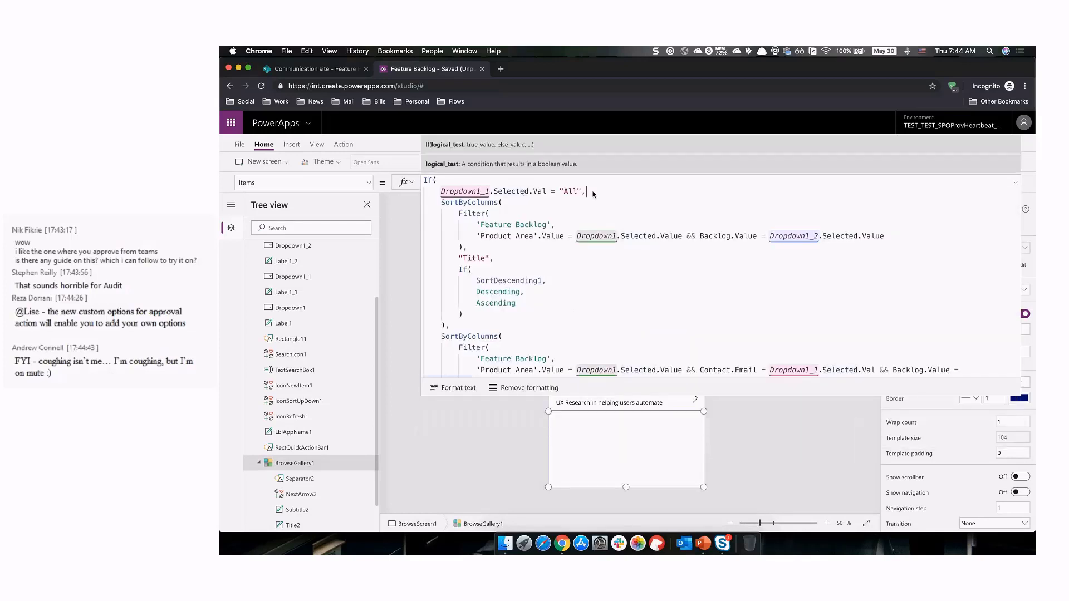
click(474, 214)
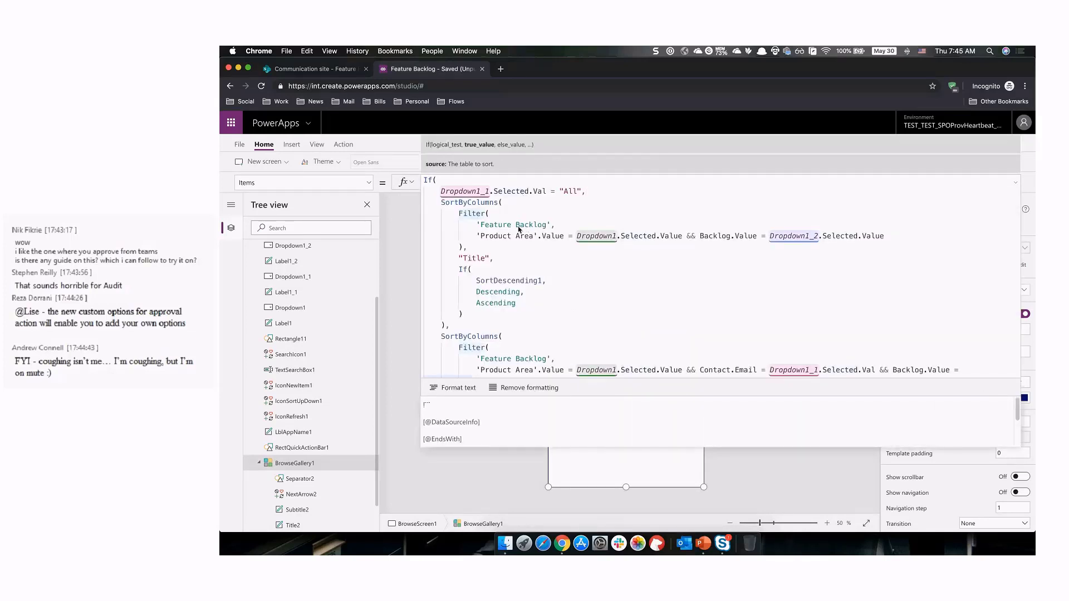
click(512, 225)
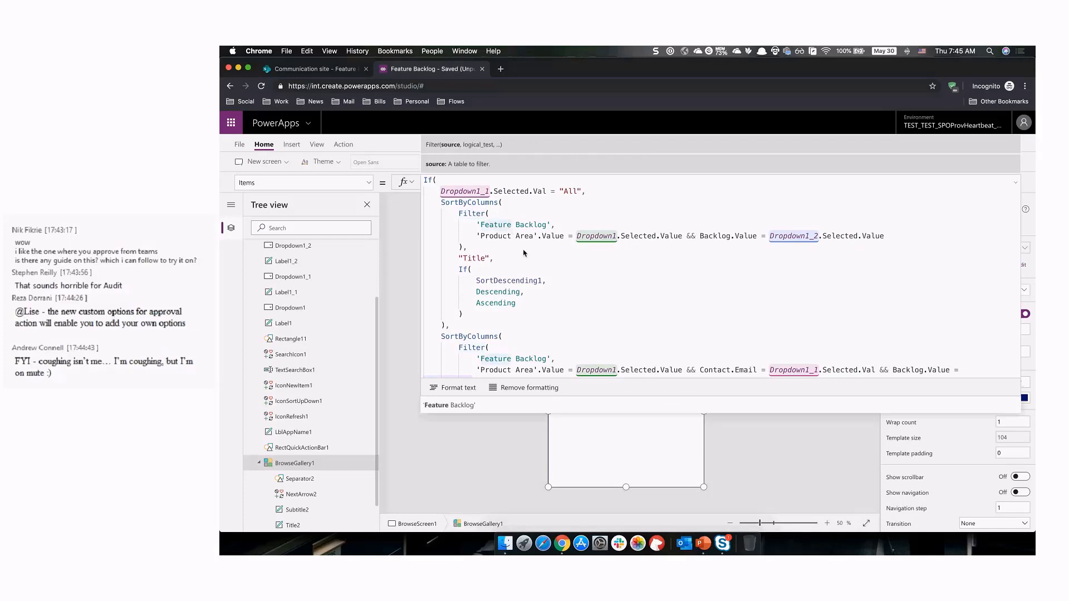
click(521, 236)
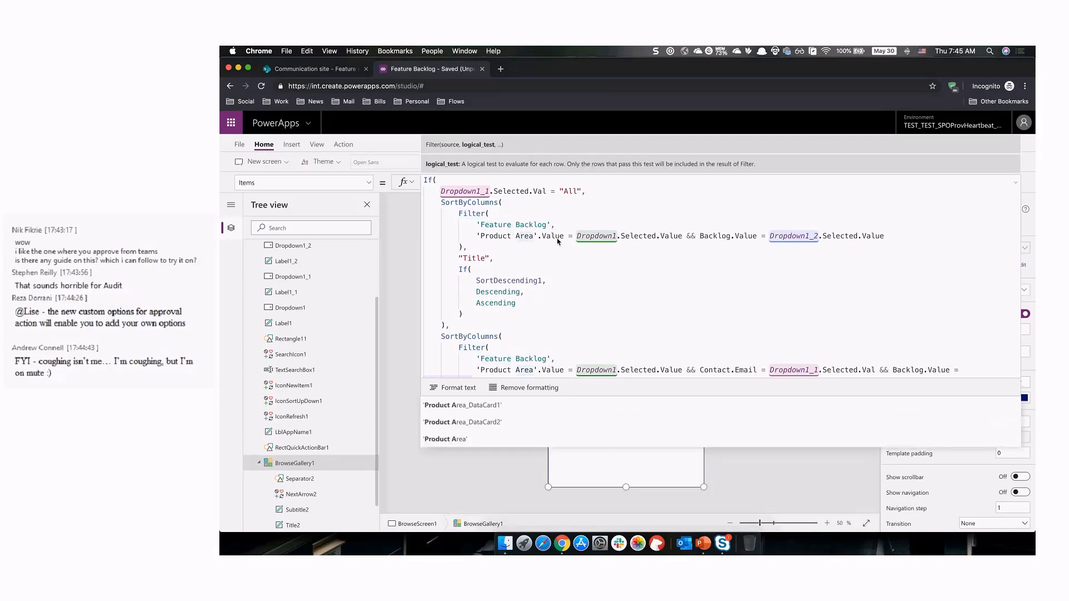
click(557, 240)
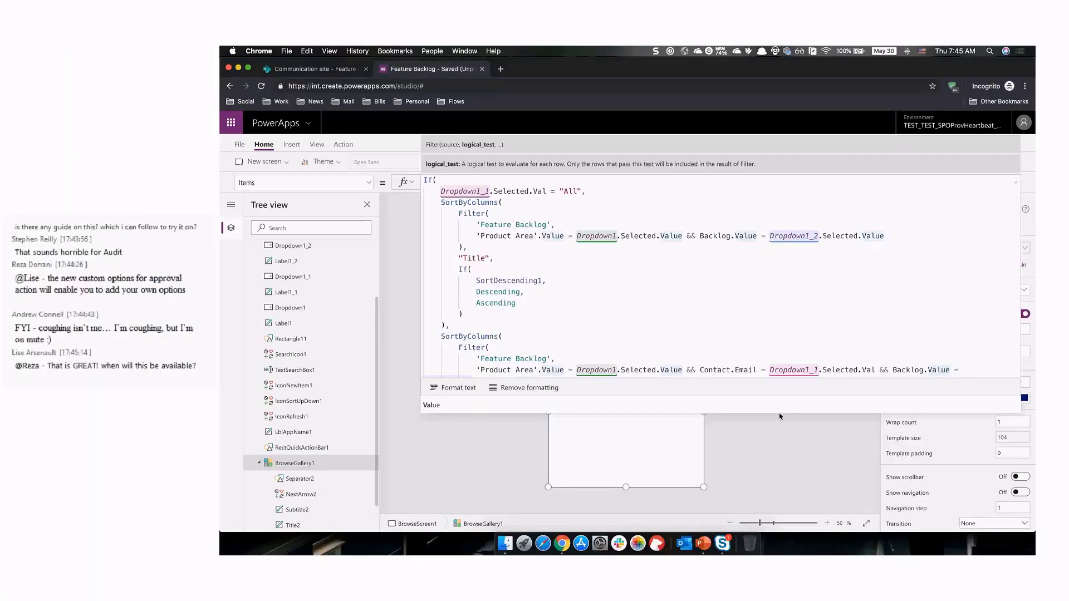
- Examine the formula's backlog condition and the second filter on contact email, and collapse the expanded formula
click(748, 237)
scroll(726, 282, down, 3)
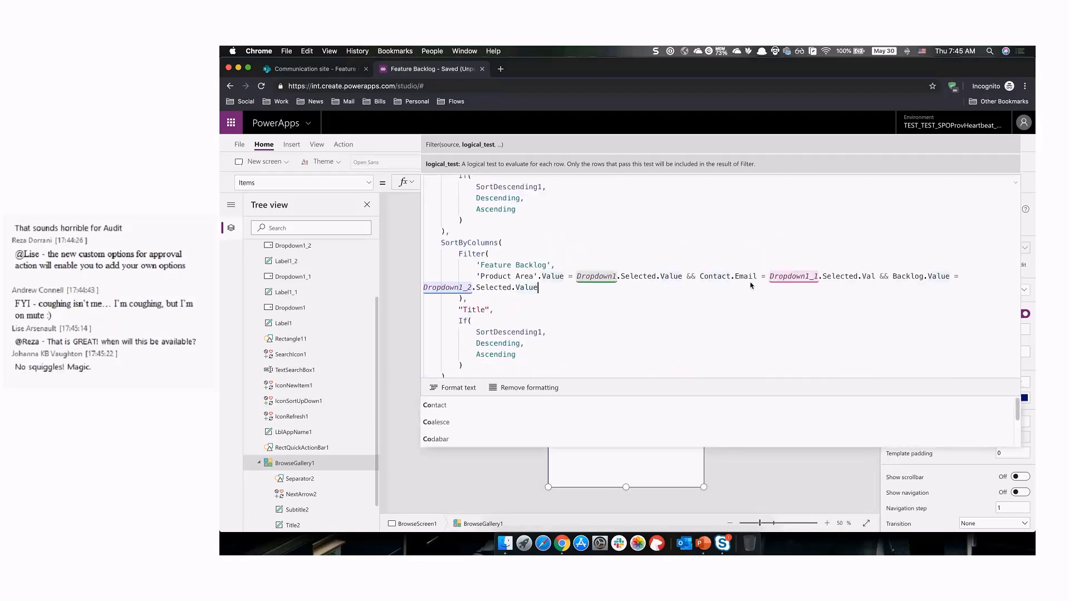
shift+click(863, 279)
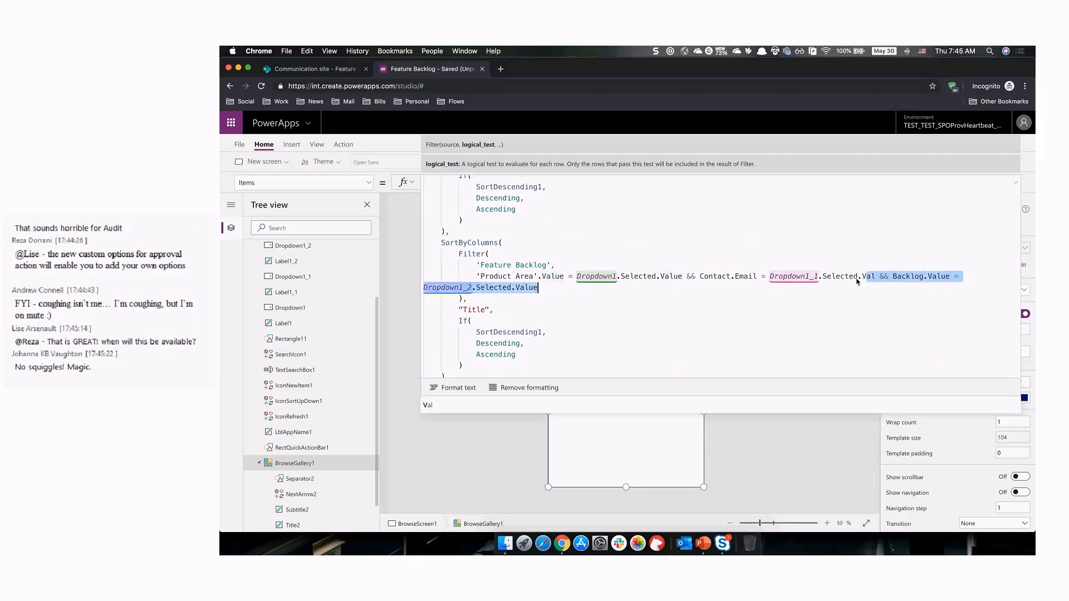
click(731, 307)
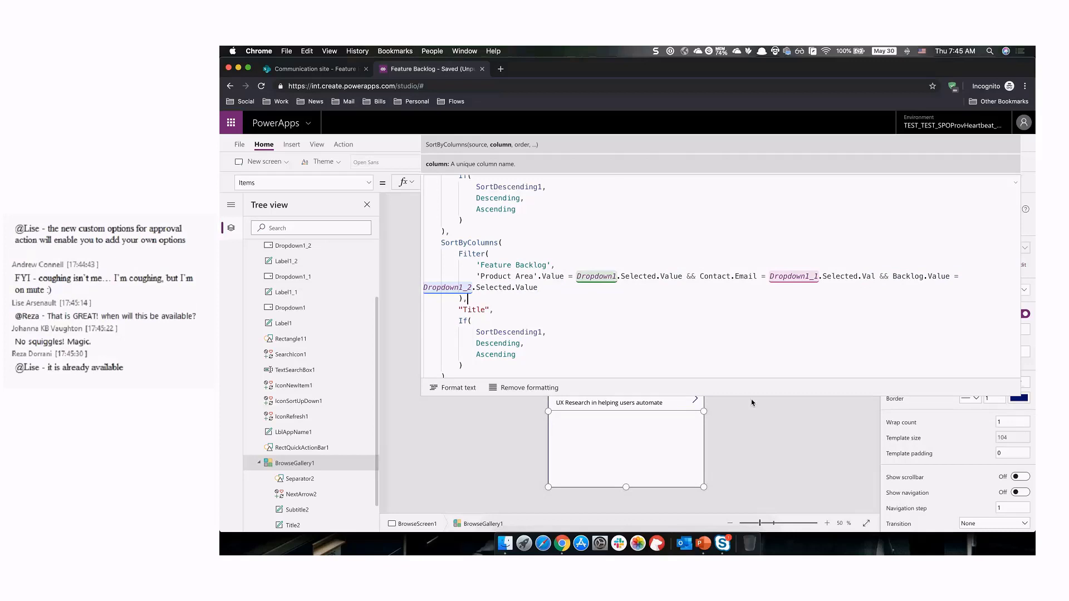
drag(750, 397, 757, 170)
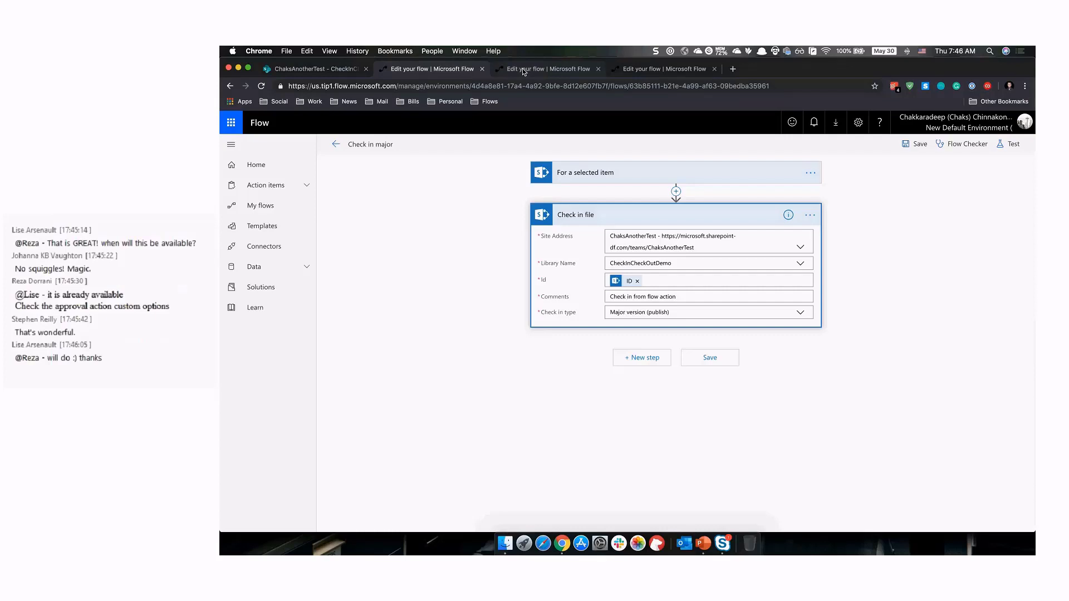
- Examine the check-in type options in the Check in major flow and the Id field of the Check out flow
key(space)
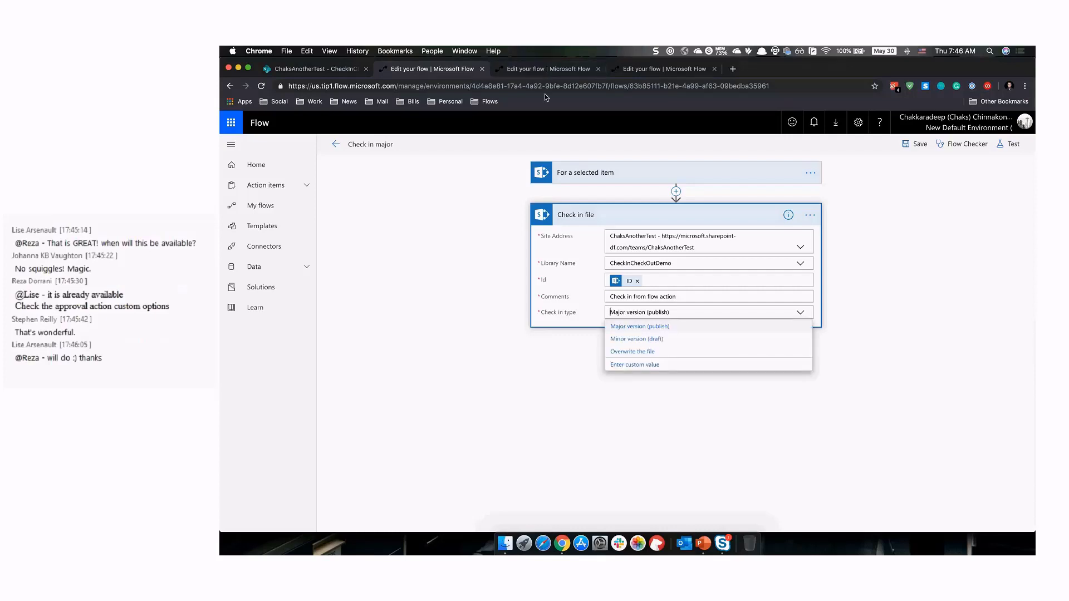
click(526, 68)
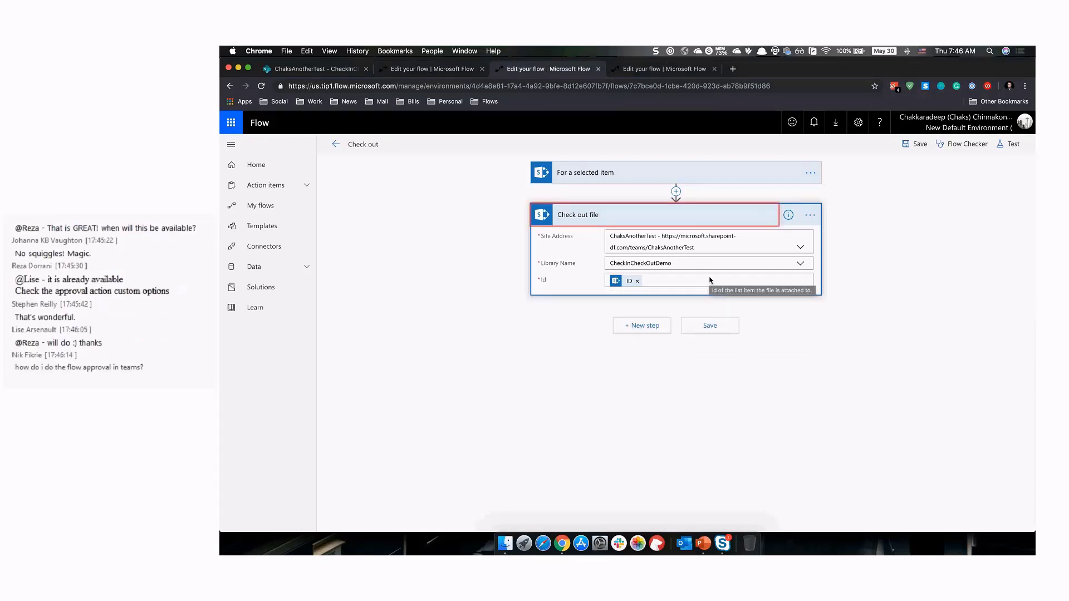
click(693, 281)
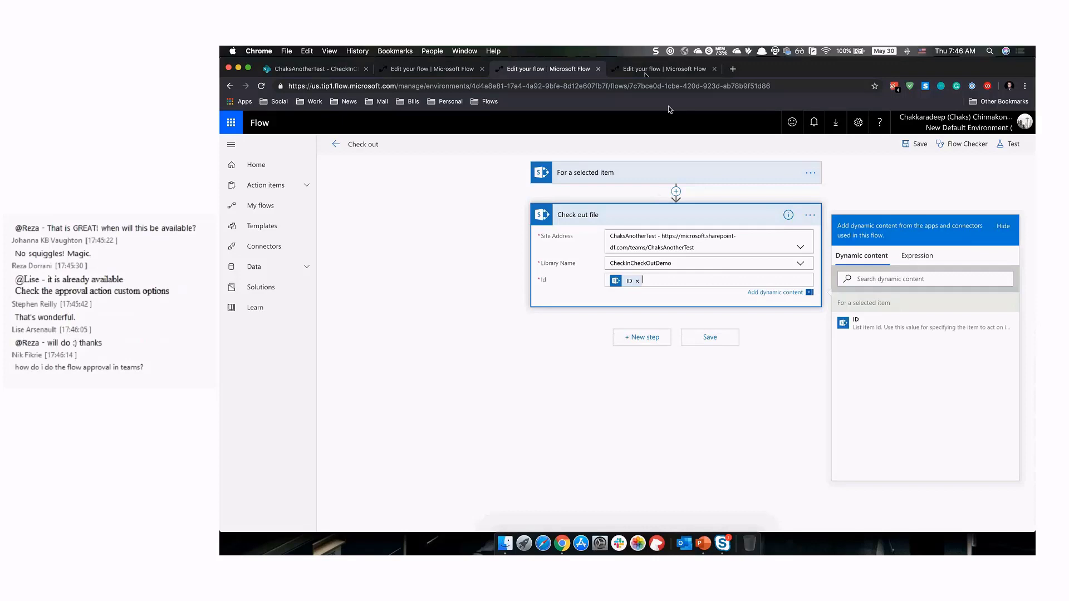
- View the Discard check out flow's action settings, and switch to the Skype meeting window
click(662, 69)
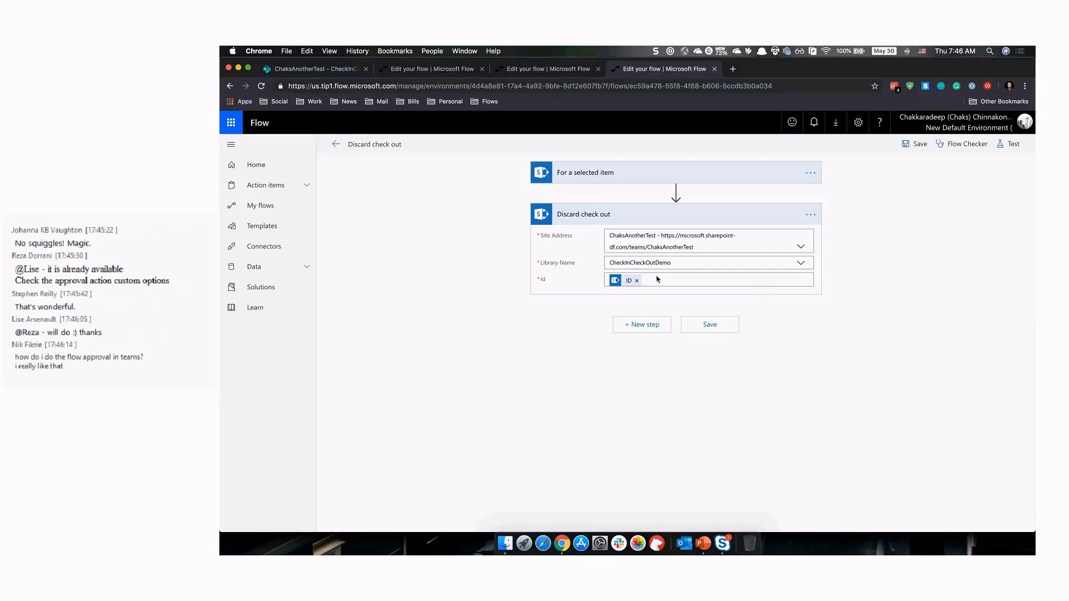
click(723, 541)
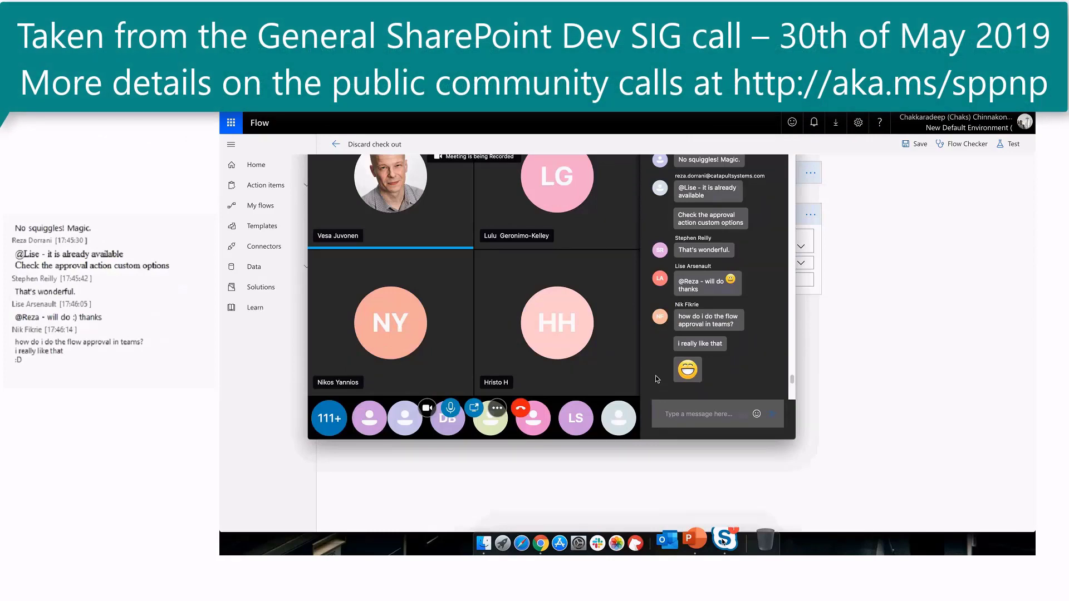